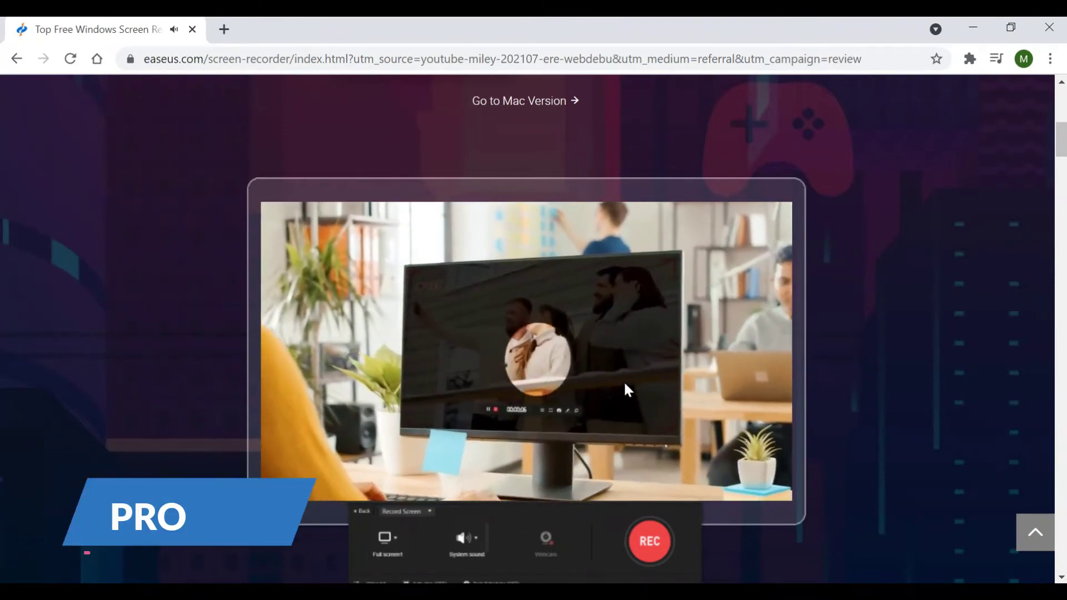
# Download the EaseUS RecExperts free trial installer and save it as recexperts.exe
pyautogui.scroll(8, 624, 381)
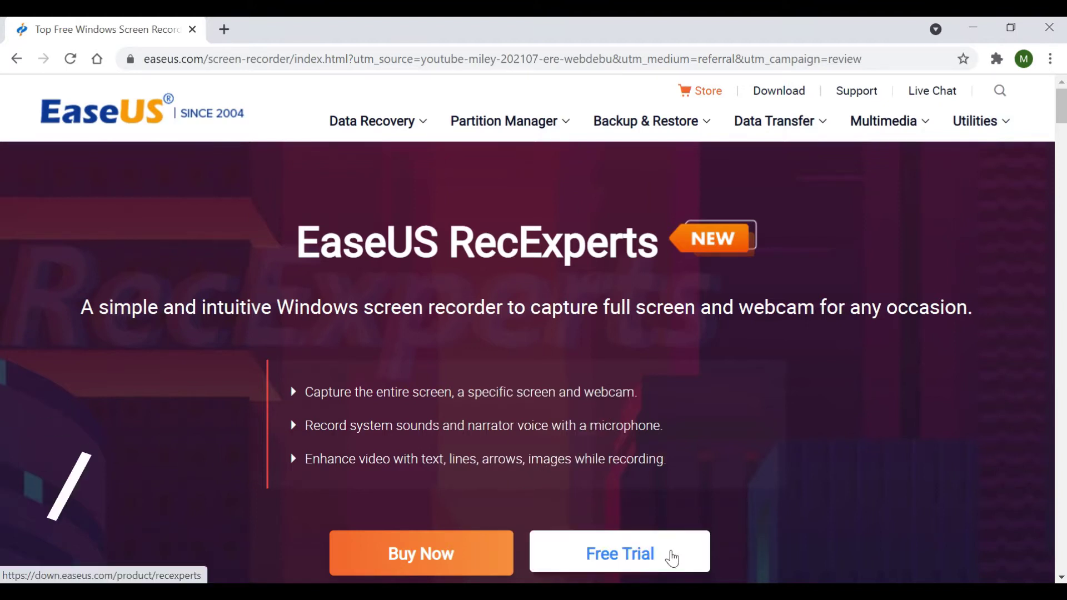
pyautogui.click(672, 556)
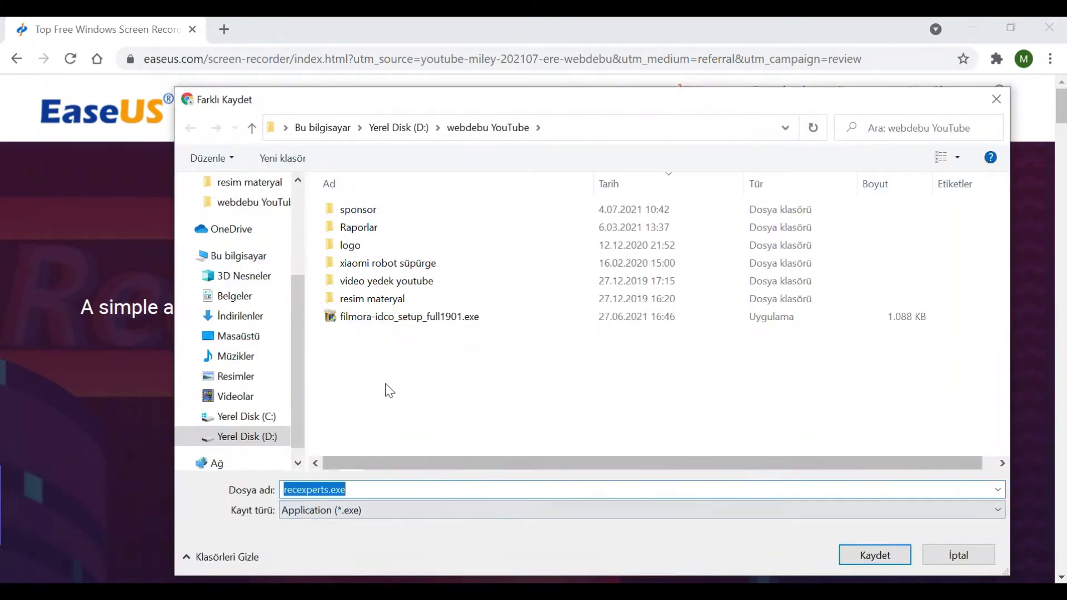
pyautogui.click(872, 558)
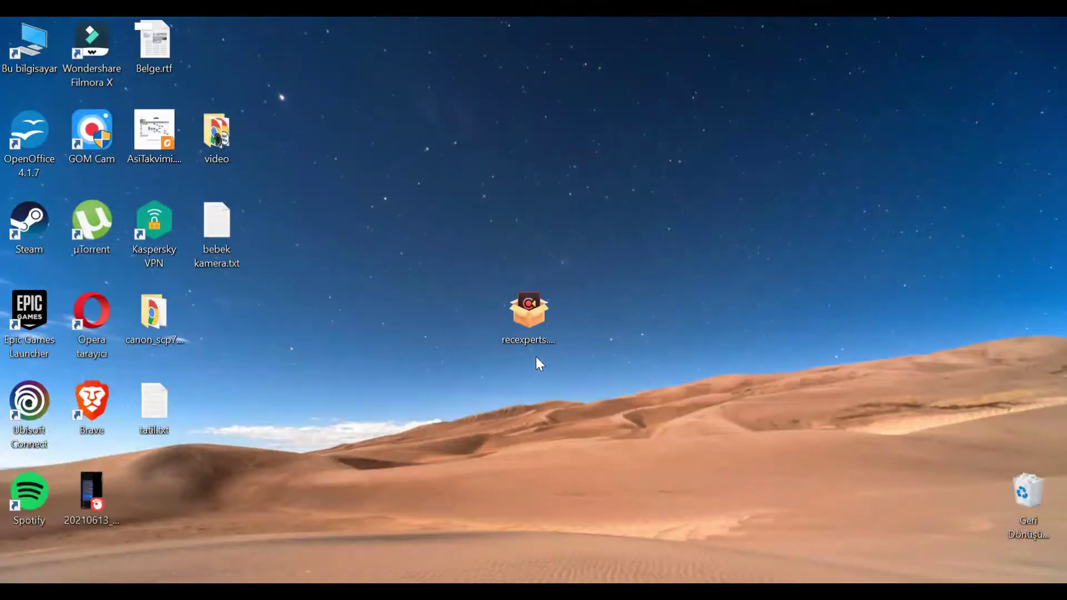
# Launch the recexperts.exe installer with Türkçe as the setup language and accept the license agreement
pyautogui.click(529, 325)
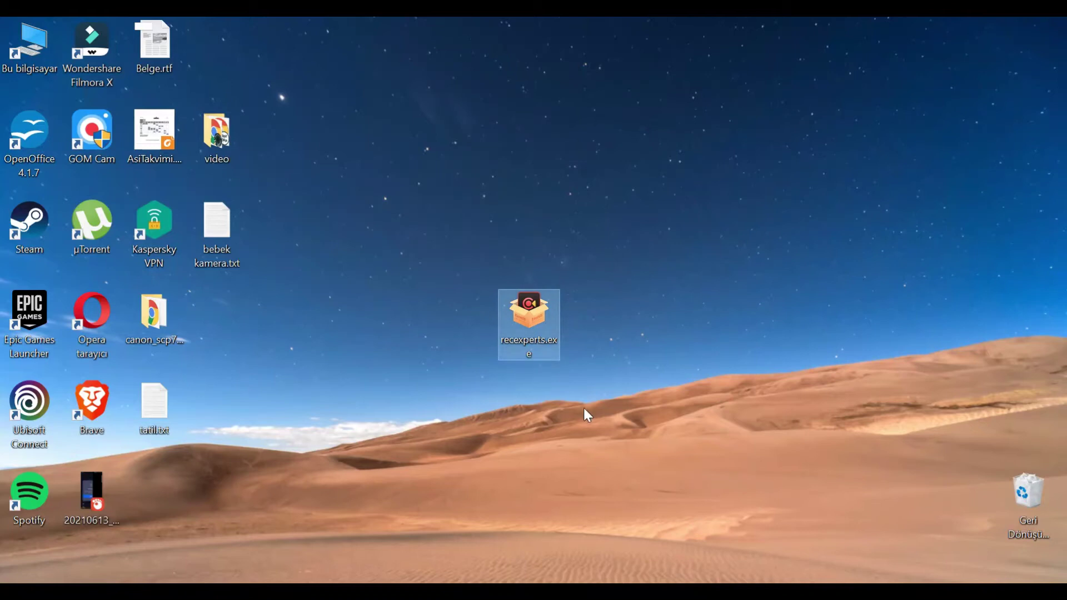
pyautogui.doubleClick(531, 323)
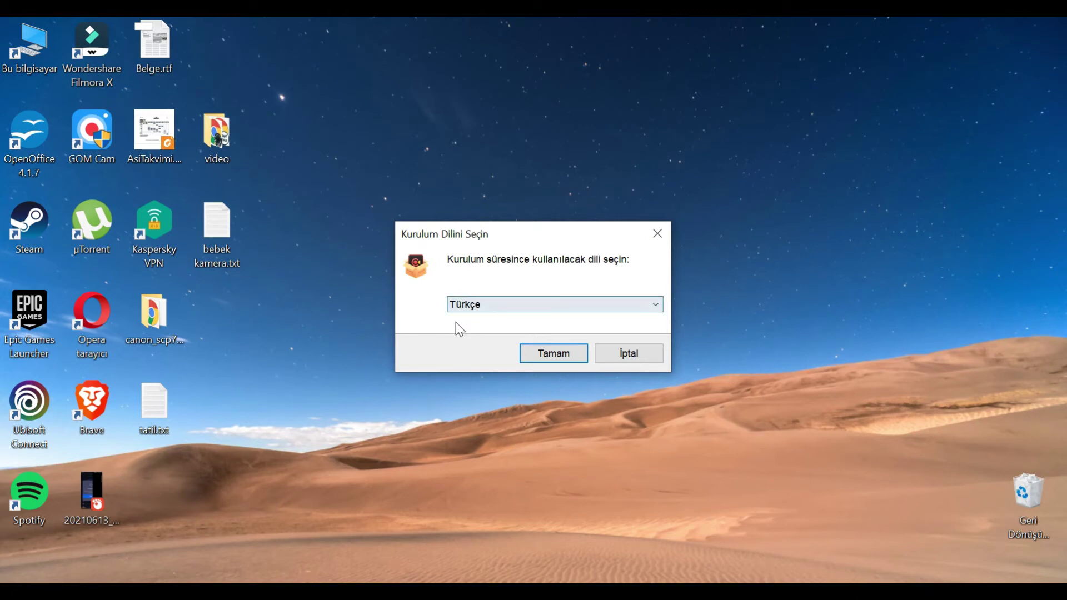
pyautogui.click(554, 356)
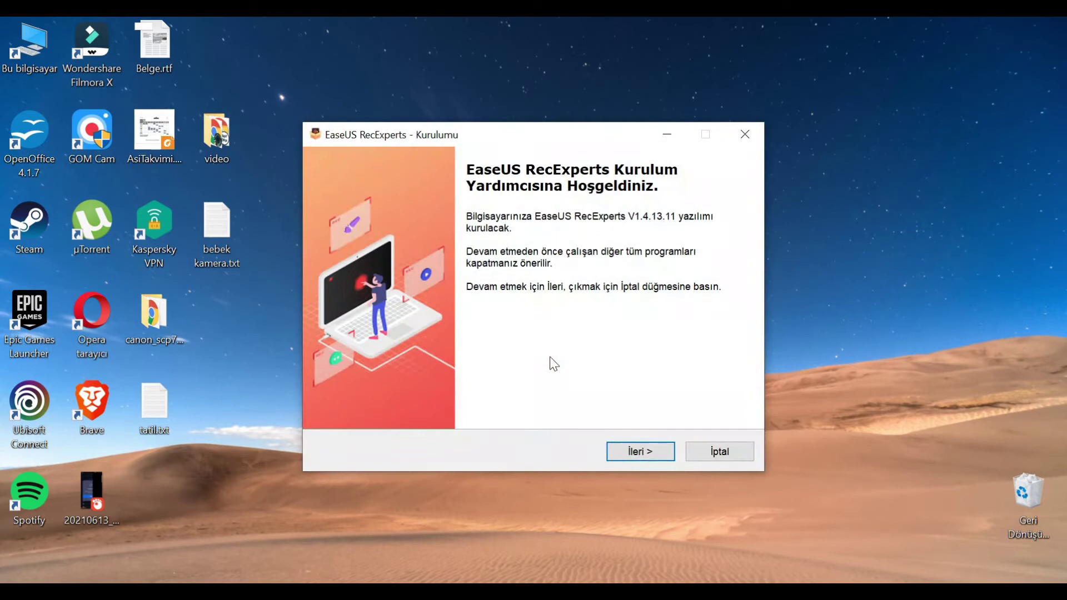
pyautogui.click(633, 450)
pyautogui.click(397, 395)
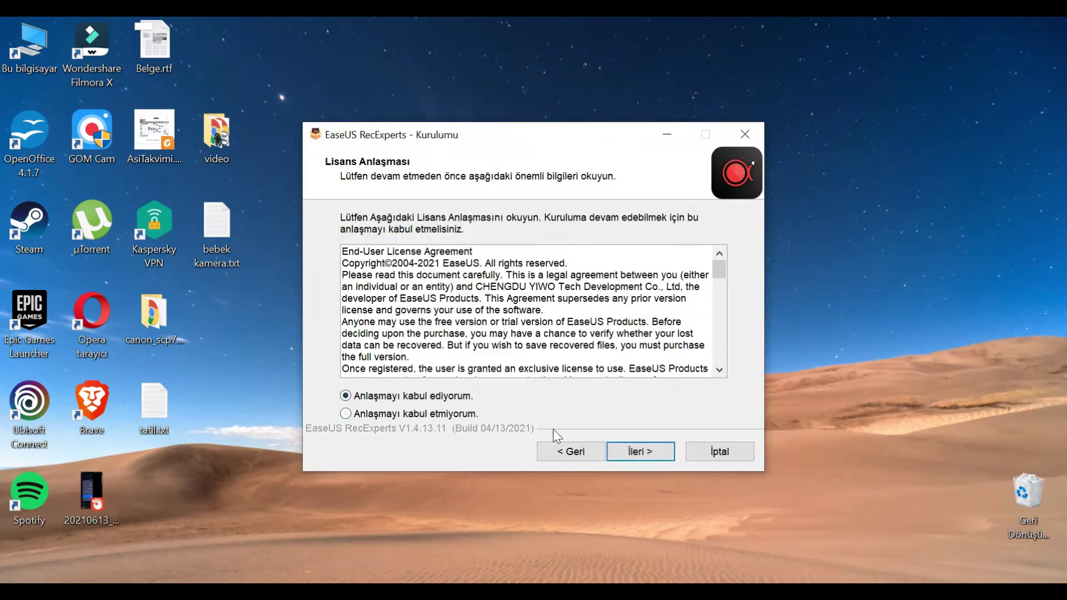
pyautogui.click(633, 451)
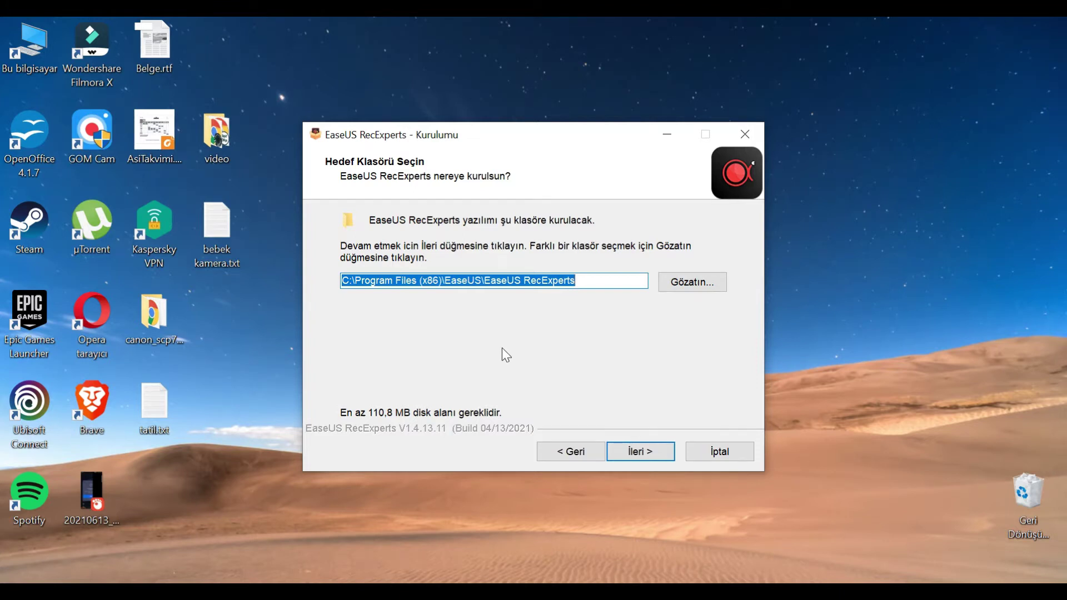
# Install EaseUS RecExperts in the default folder with only a desktop shortcut, and run the program when setup finishes
pyautogui.click(639, 451)
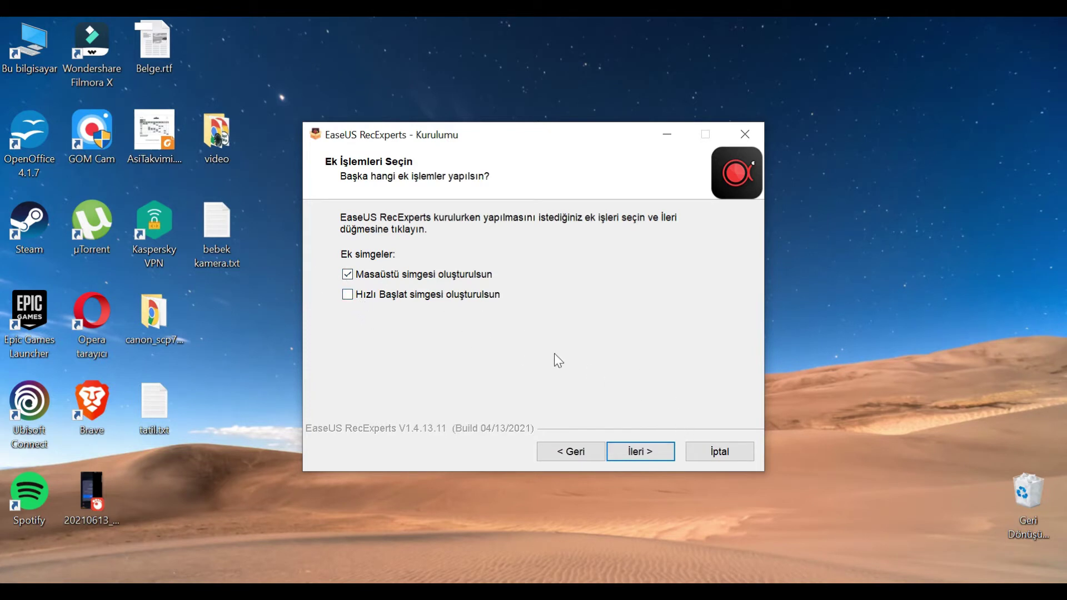
pyautogui.click(651, 451)
pyautogui.click(645, 451)
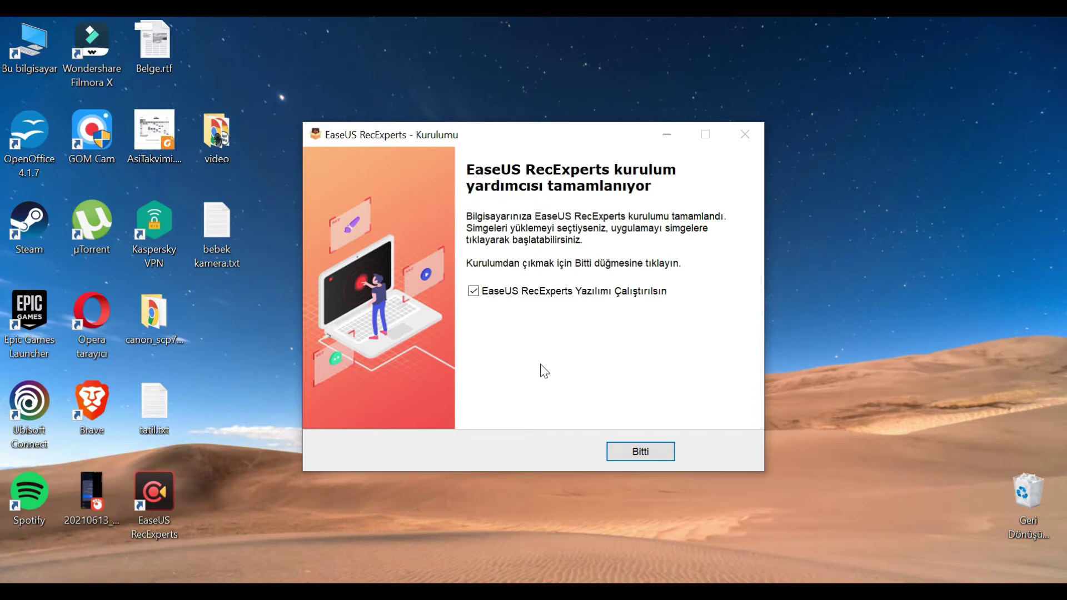
pyautogui.click(655, 450)
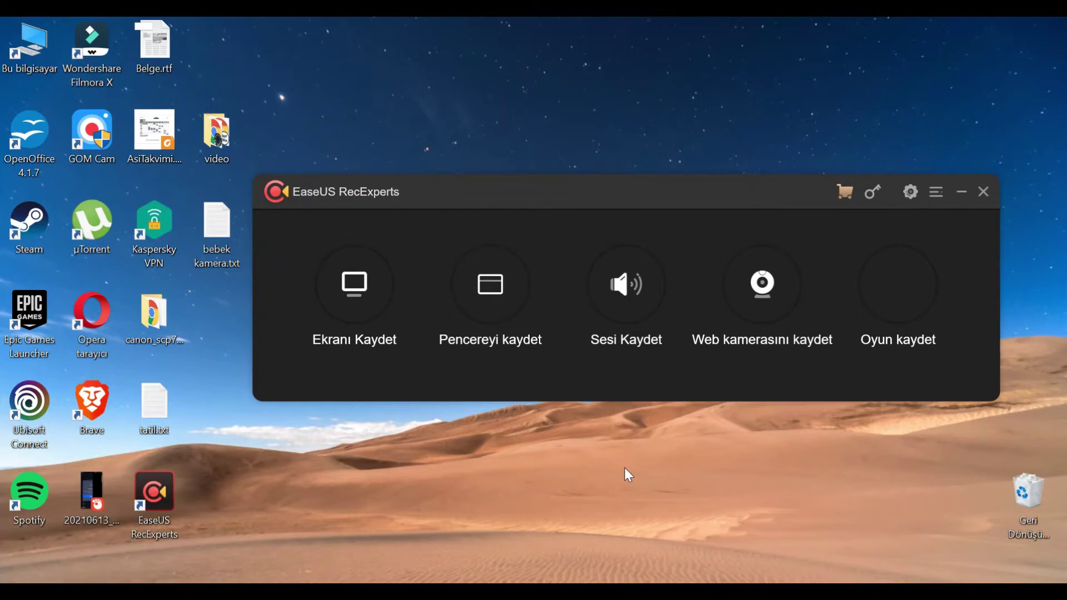
# Open the RecExperts settings and examine the output folder, video, audio and mouse options
pyautogui.moveTo(553, 189); pyautogui.dragTo(556, 147)
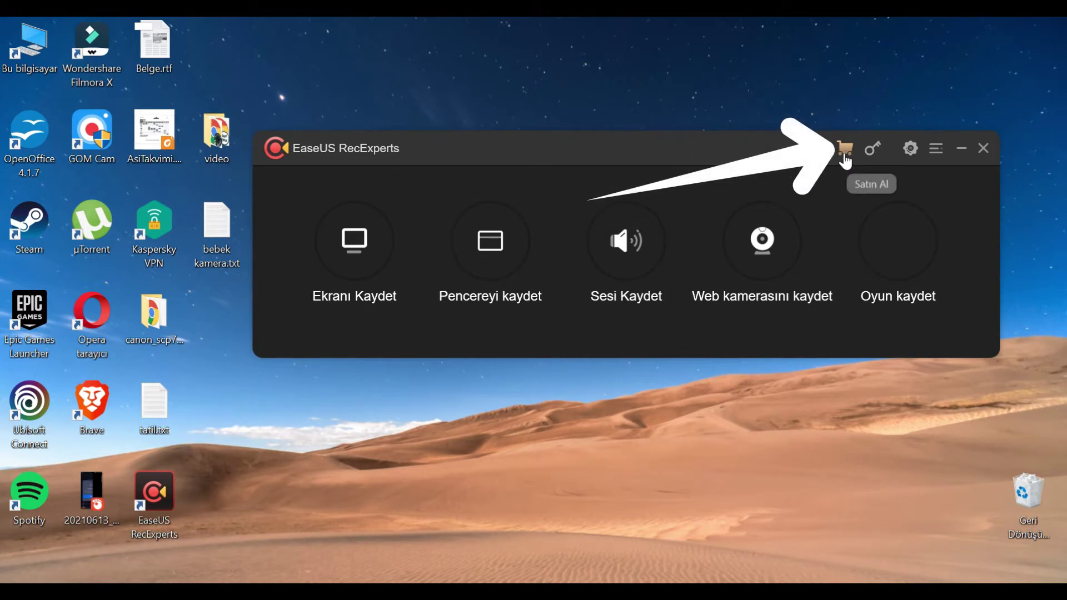
pyautogui.moveTo(635, 158); pyautogui.dragTo(632, 210)
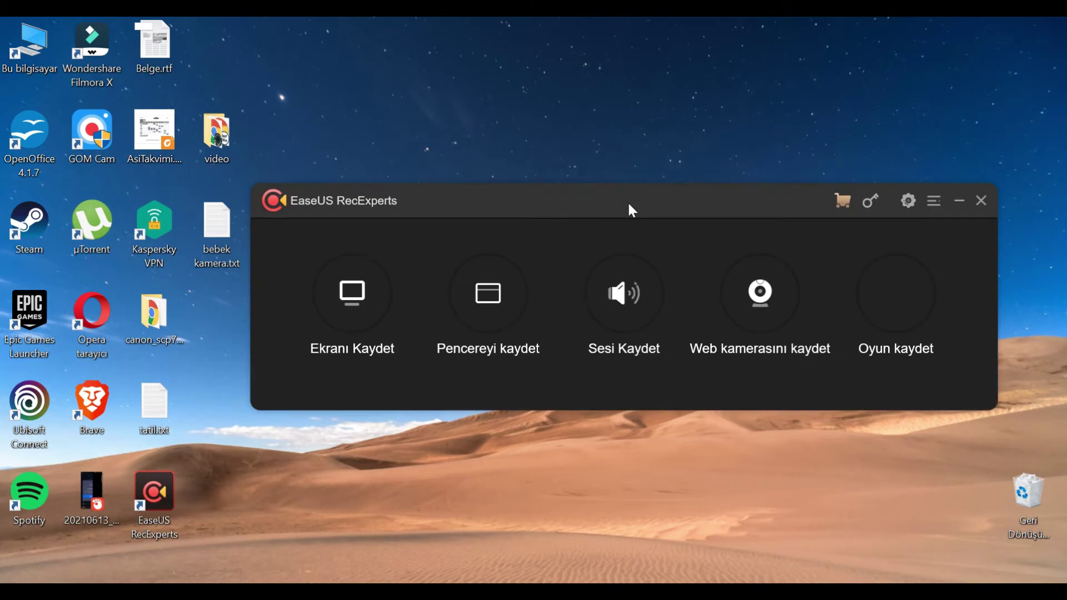
pyautogui.click(908, 202)
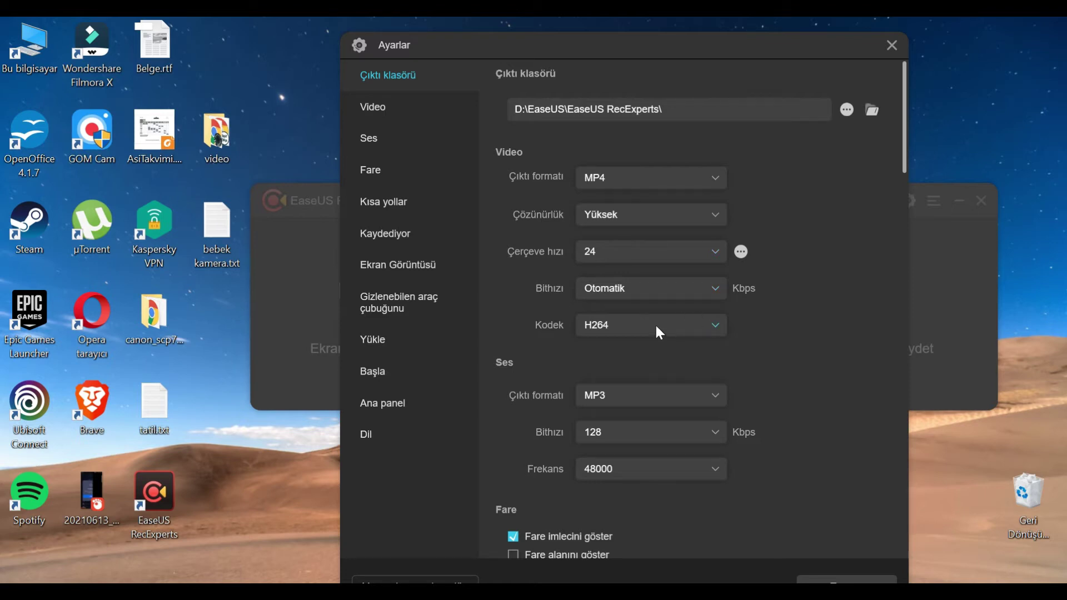
pyautogui.scroll(-2, 655, 331)
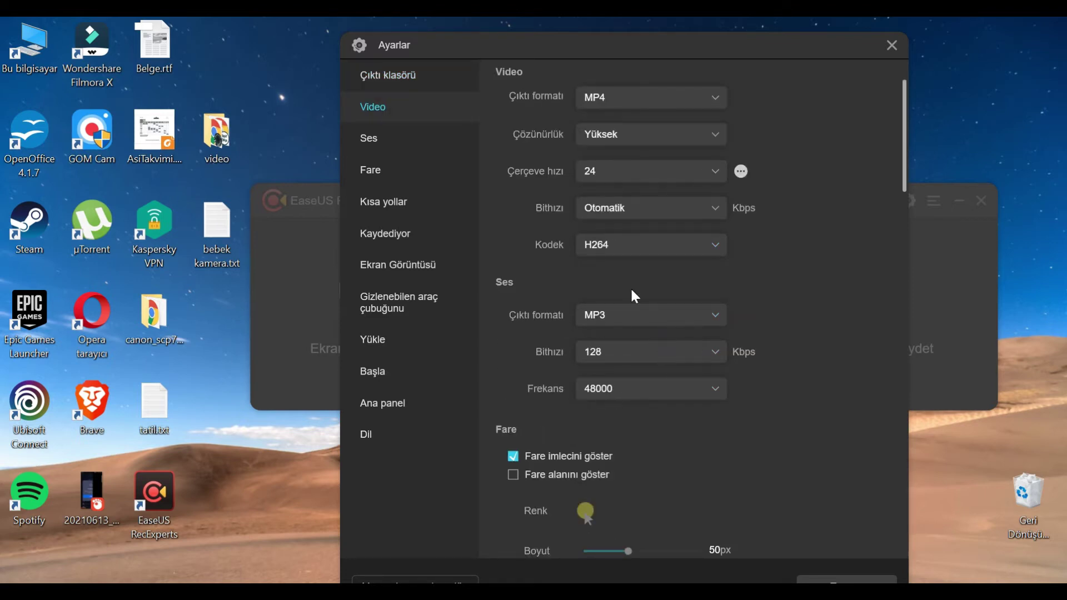
pyautogui.scroll(-2, 616, 385)
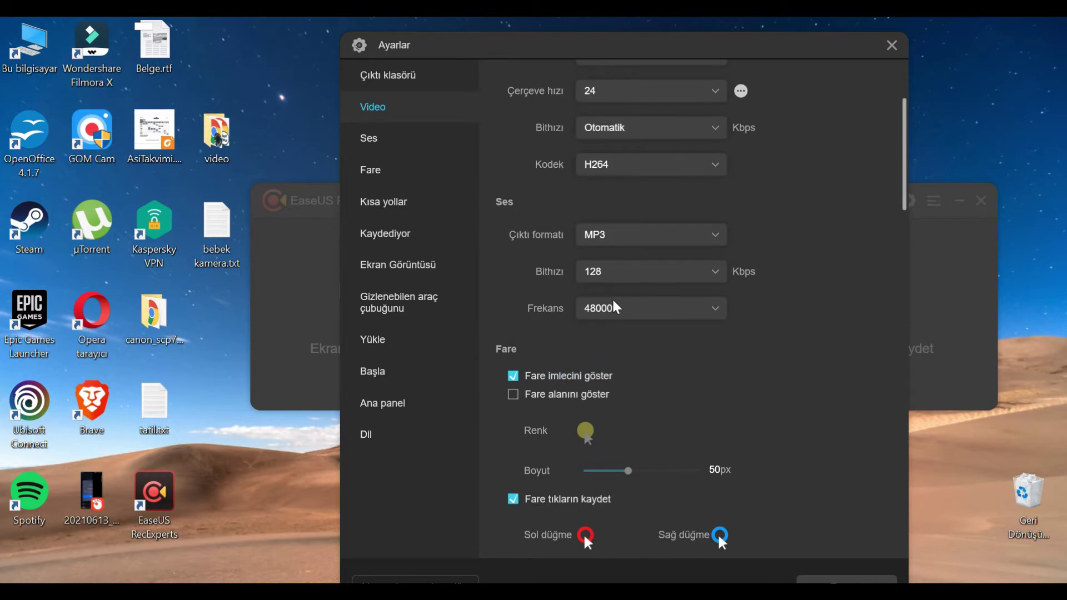
pyautogui.scroll(-2, 616, 305)
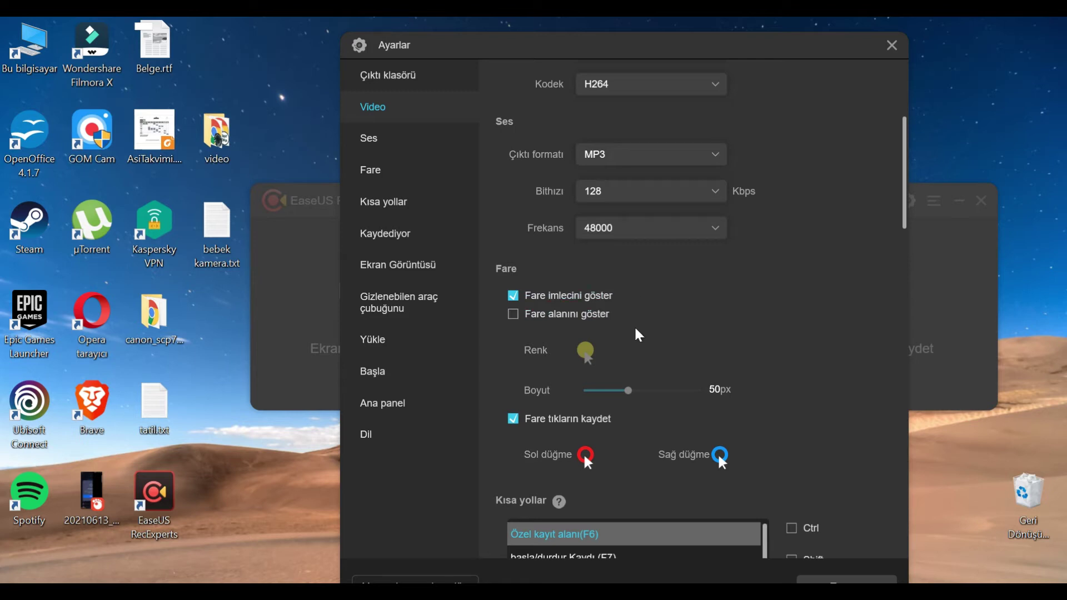
pyautogui.scroll(-1, 702, 323)
pyautogui.scroll(-1, 703, 324)
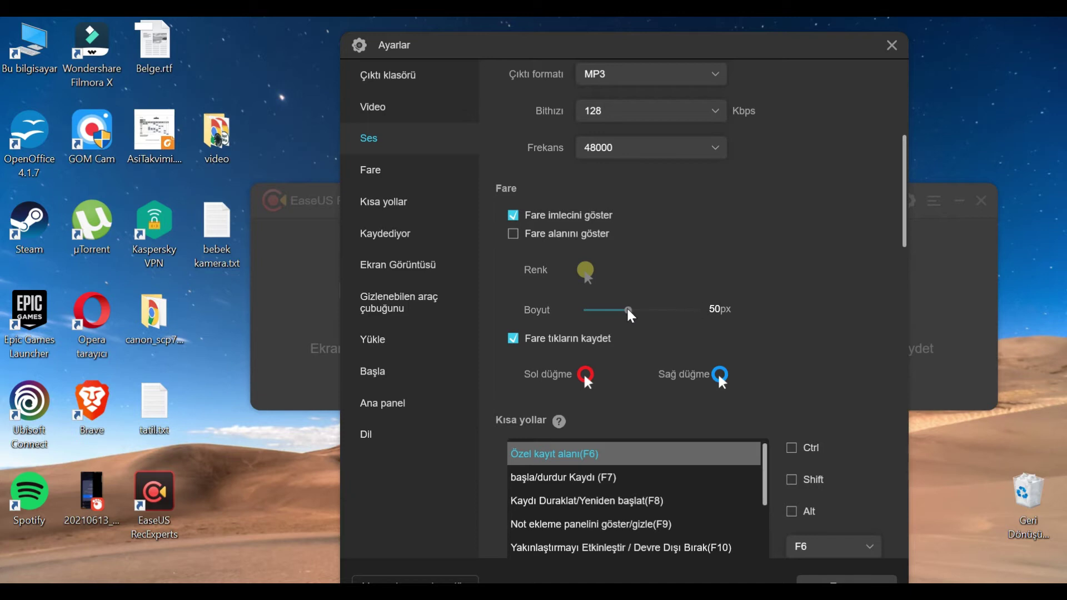
# Examine the shortcut, recording, screenshot, toolbar, upload, startup, main panel and language settings, and close the settings
pyautogui.scroll(-10, 632, 317)
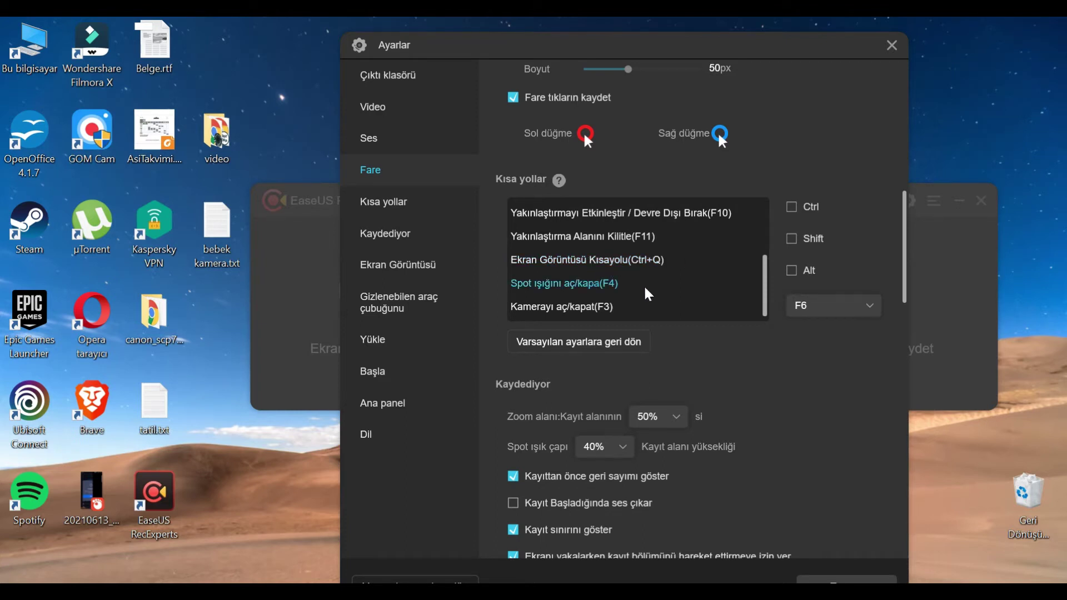
pyautogui.scroll(-2, 639, 294)
pyautogui.scroll(-4, 637, 290)
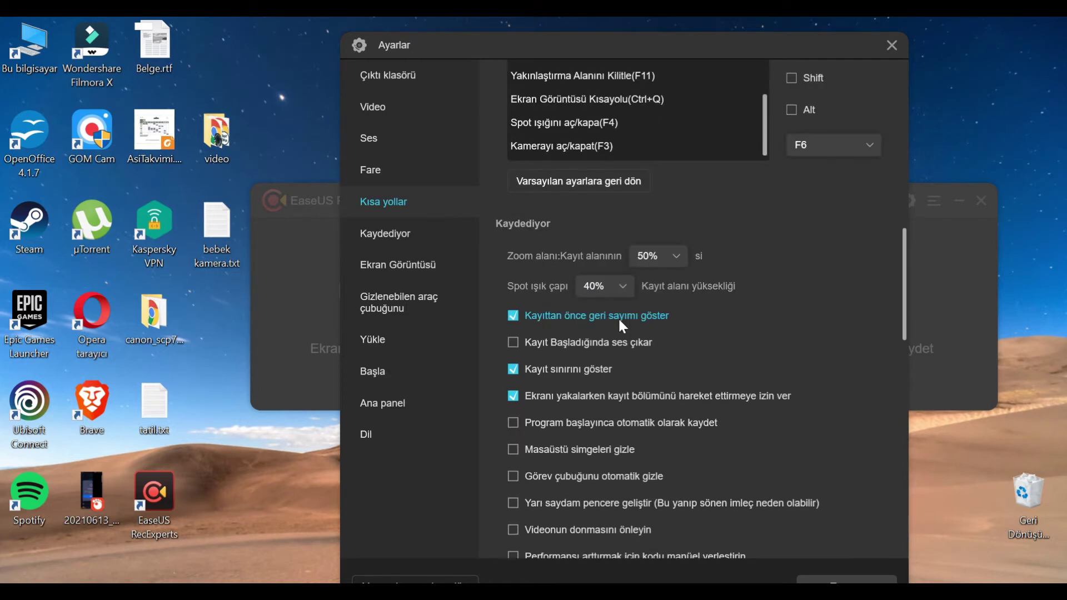
pyautogui.scroll(-5, 639, 461)
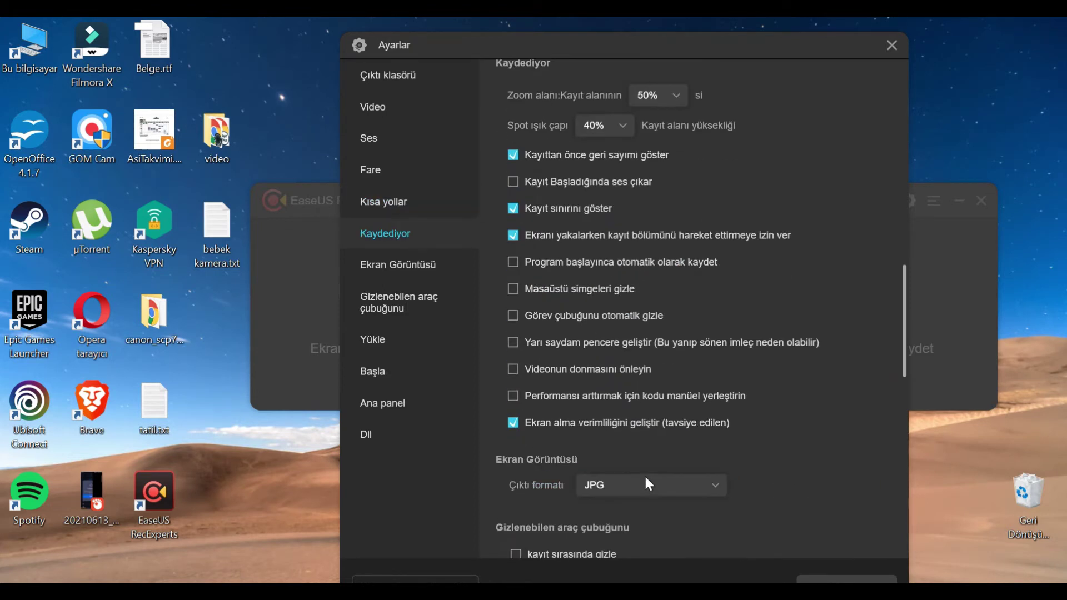
pyautogui.scroll(-3, 638, 460)
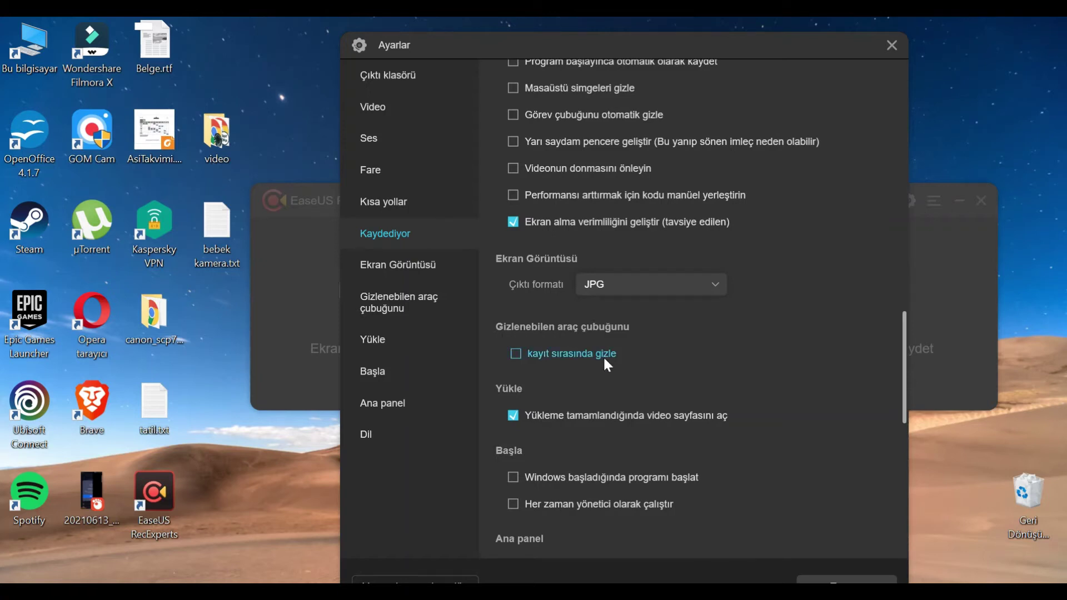
pyautogui.click(560, 361)
pyautogui.click(560, 352)
pyautogui.scroll(-3, 630, 379)
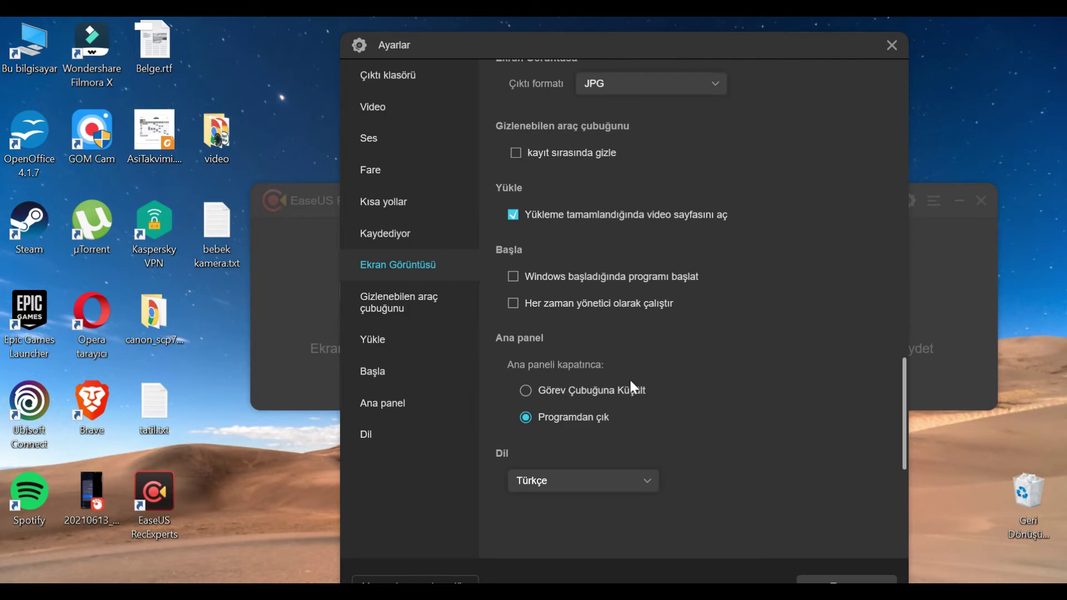
pyautogui.scroll(-2, 569, 350)
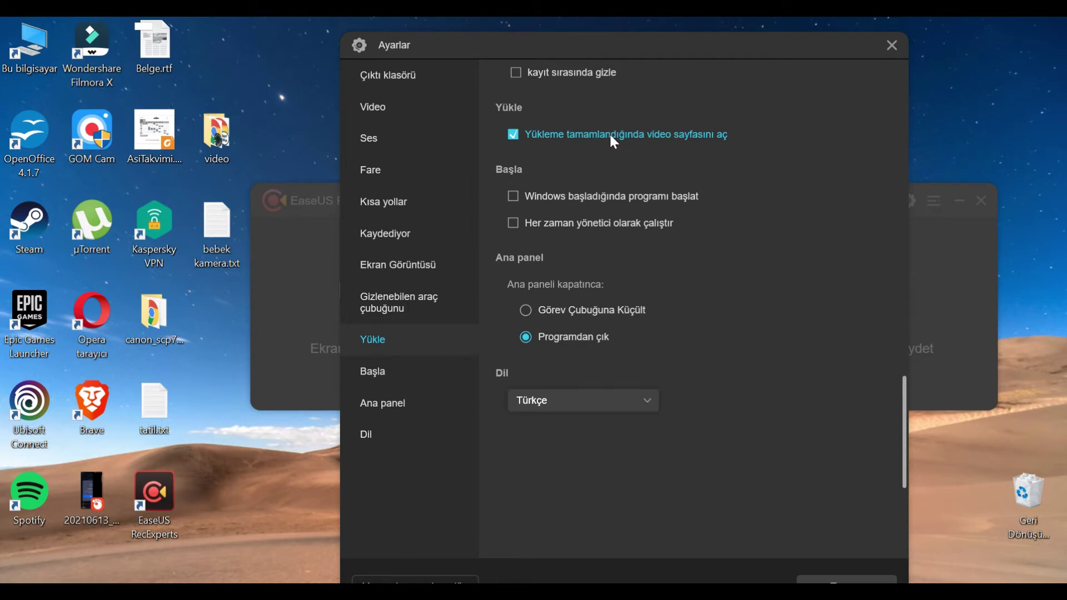
pyautogui.click(891, 45)
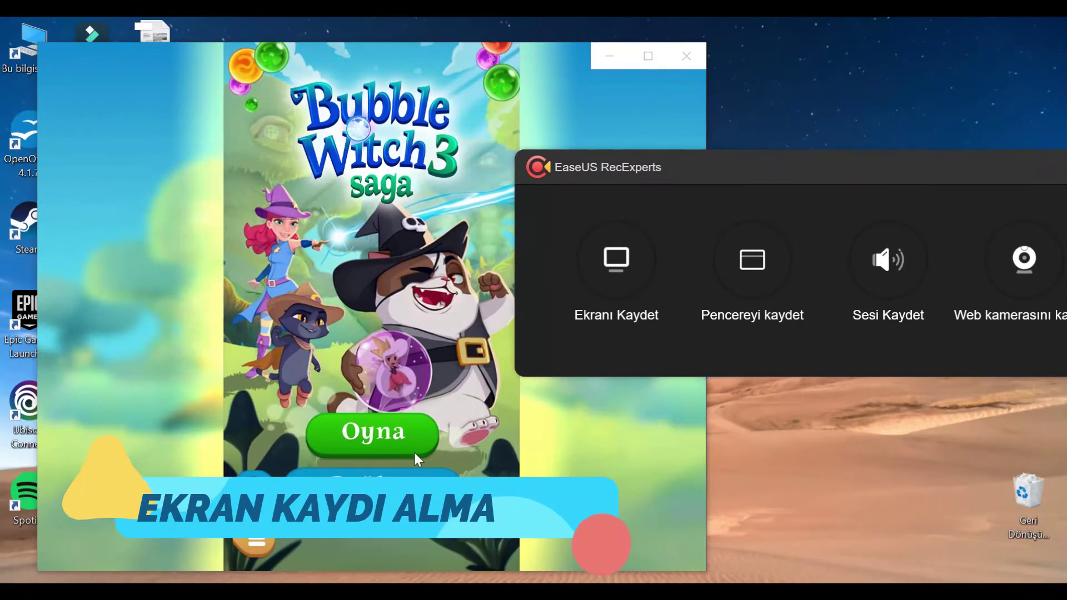
# Open the Ekranı Kaydet recording mode and dismiss its introductory hints
pyautogui.moveTo(869, 158); pyautogui.dragTo(685, 159)
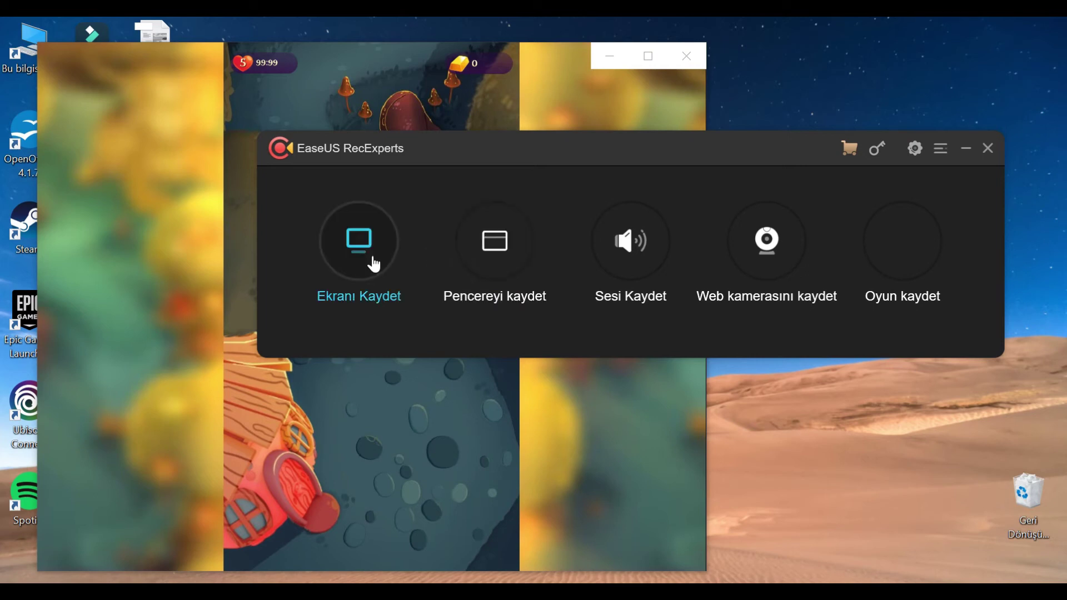
pyautogui.click(374, 265)
pyautogui.click(539, 217)
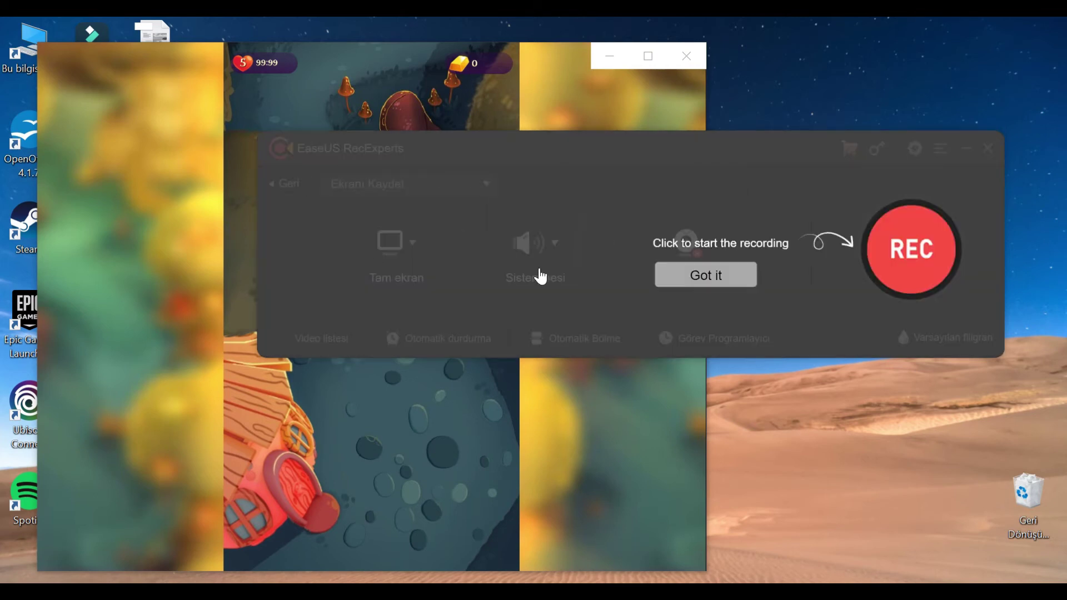
pyautogui.click(741, 275)
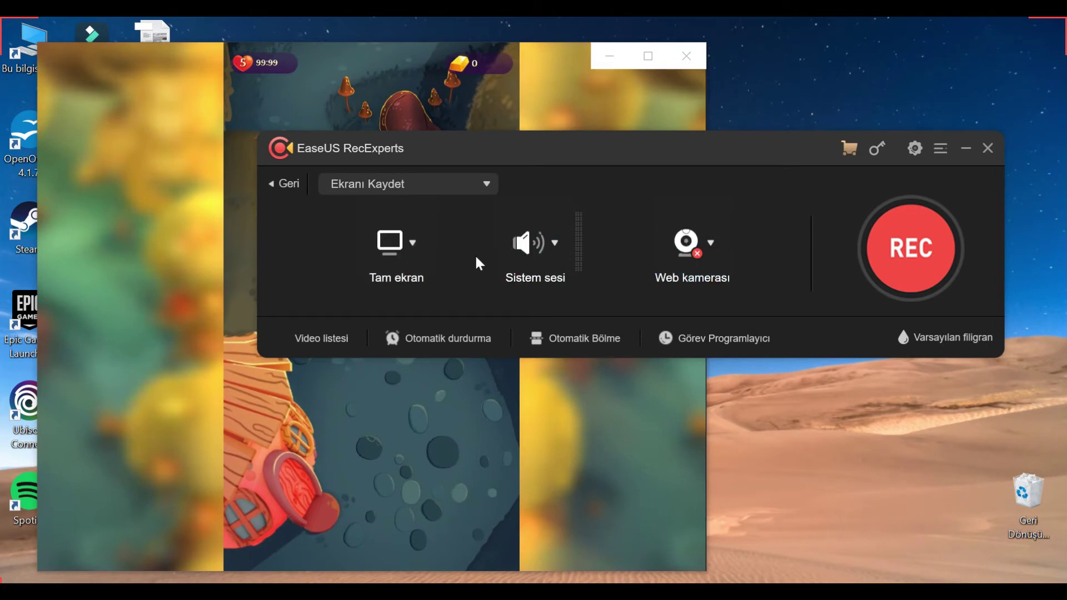
# Set the recording area to a custom region of about 1204 x 948 around the Bubble Witch game window
pyautogui.click(423, 249)
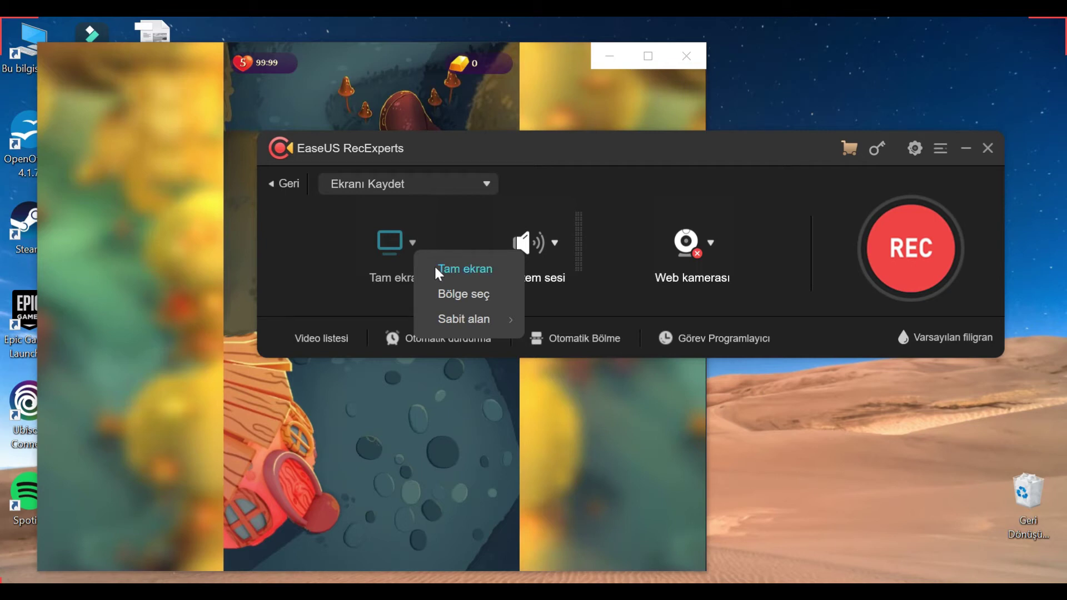
pyautogui.moveTo(470, 321)
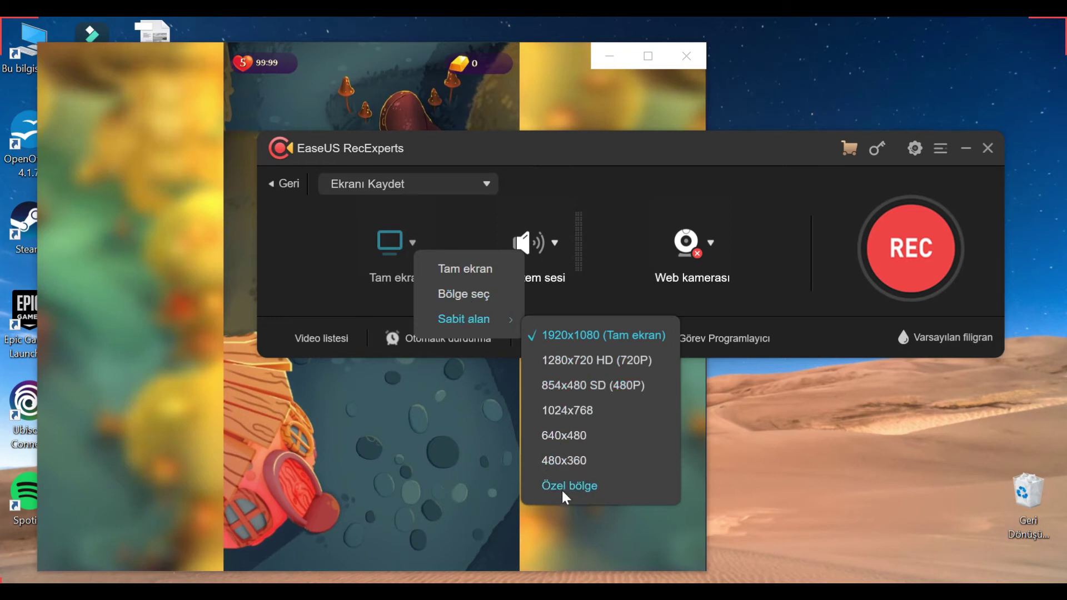
pyautogui.click(472, 295)
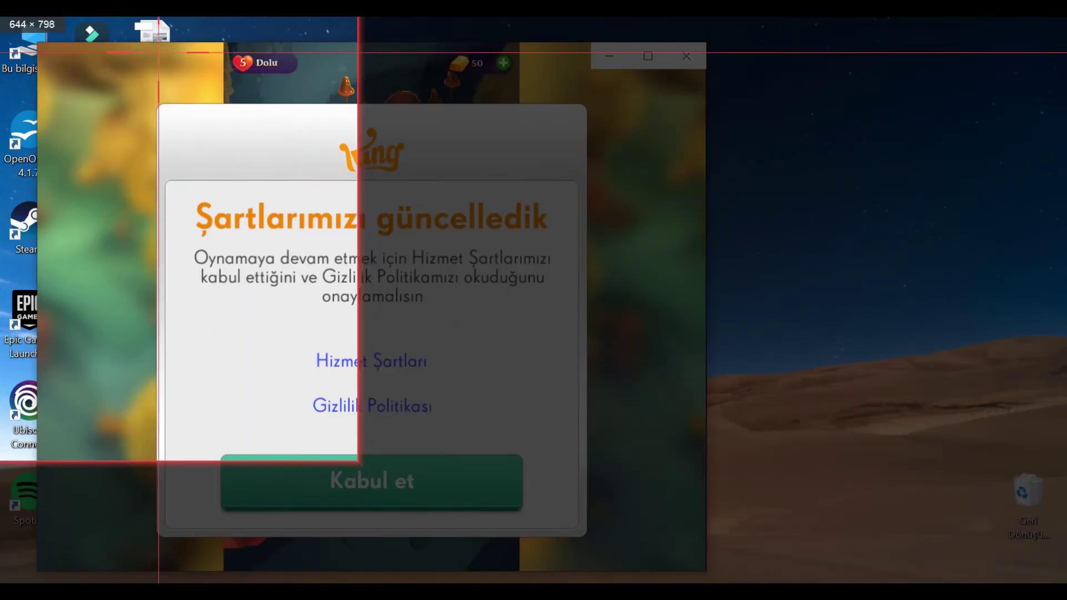
pyautogui.moveTo(37, 42); pyautogui.dragTo(706, 572)
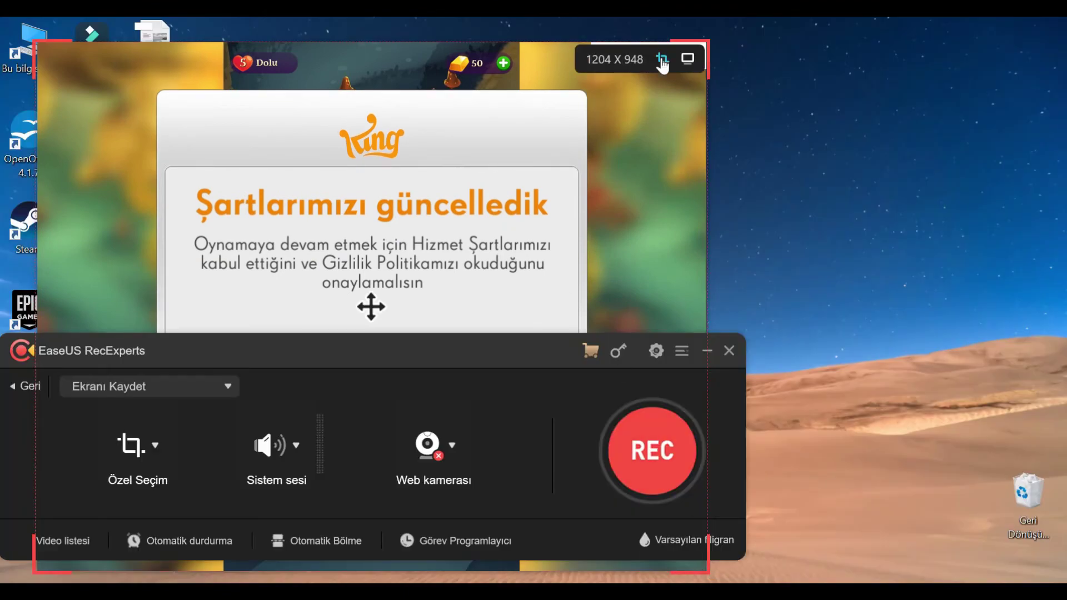
# Move the recorder window clear of the area's lower edge and set the audio source to Sistem sesi ve mikrofon
pyautogui.moveTo(410, 358); pyautogui.dragTo(666, 228)
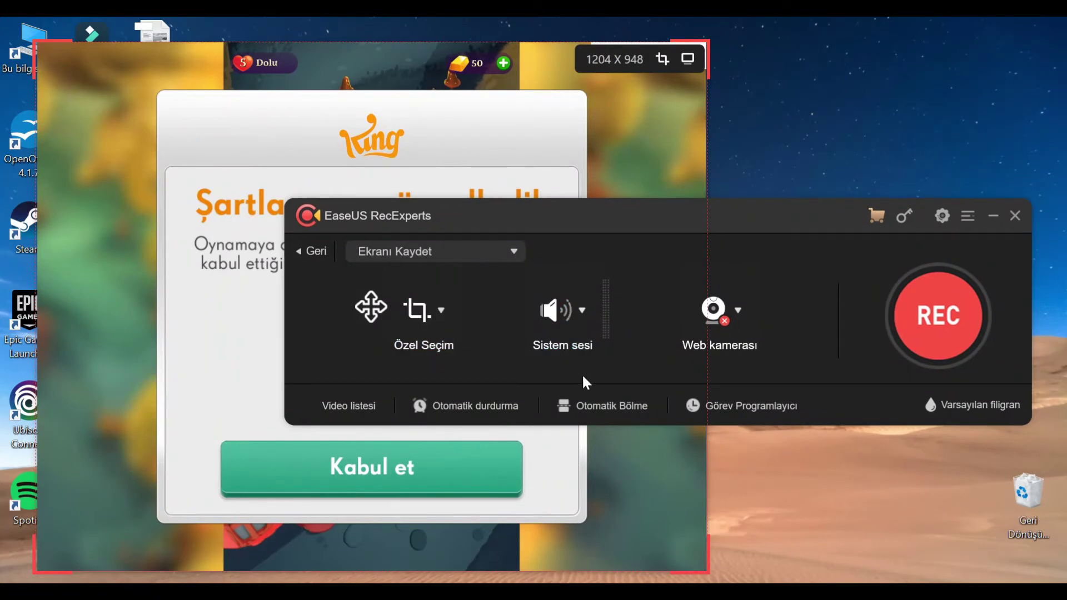
pyautogui.click(584, 313)
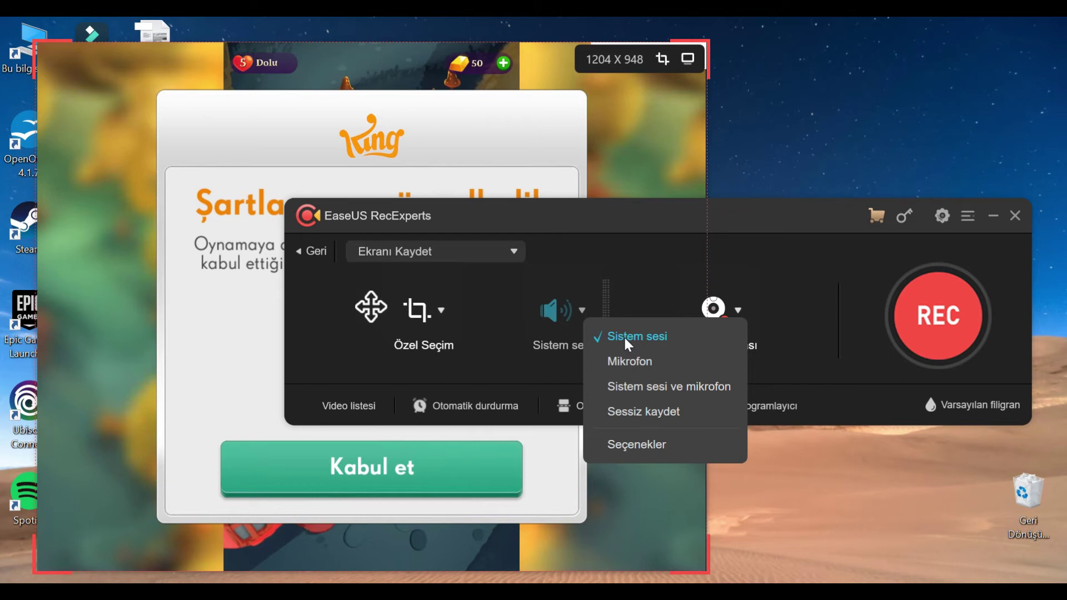
pyautogui.click(634, 386)
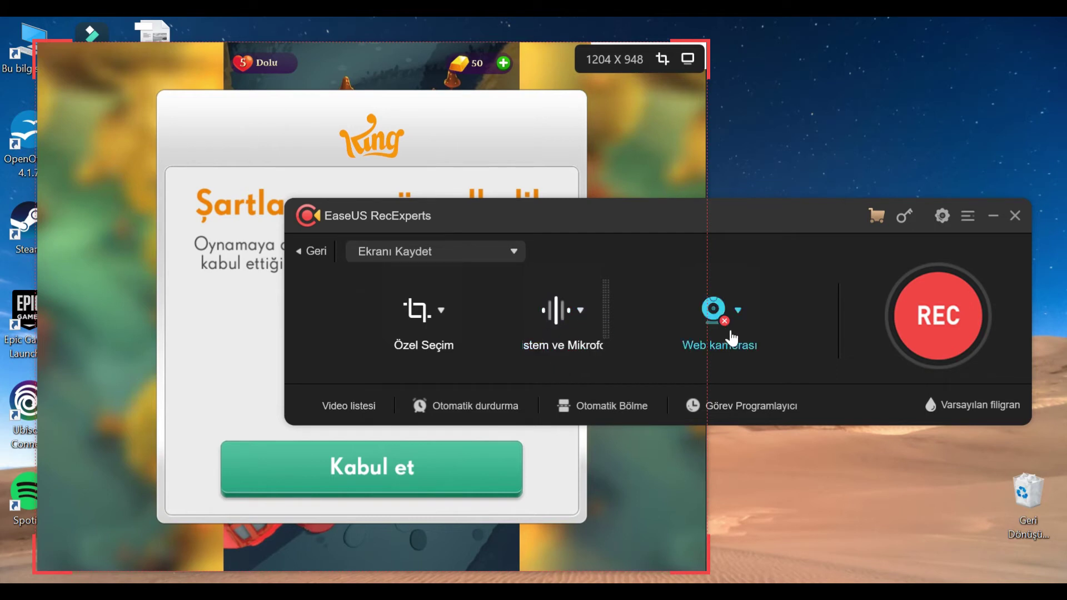
# Keep the webcam setting at Web kamerasız kaydet and start recording the custom area in trial mode
pyautogui.click(729, 340)
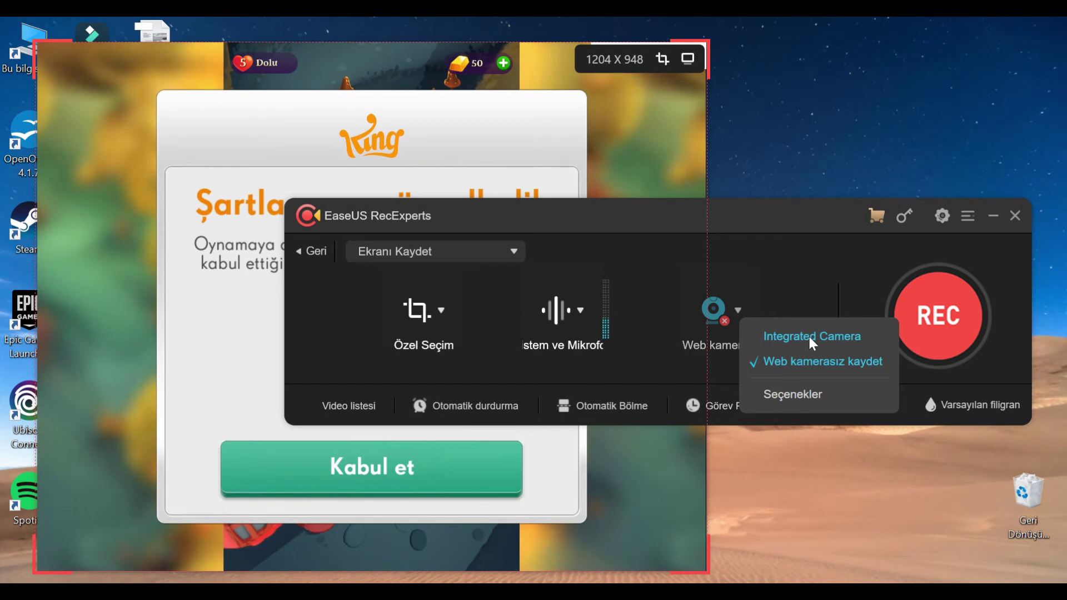
pyautogui.click(821, 362)
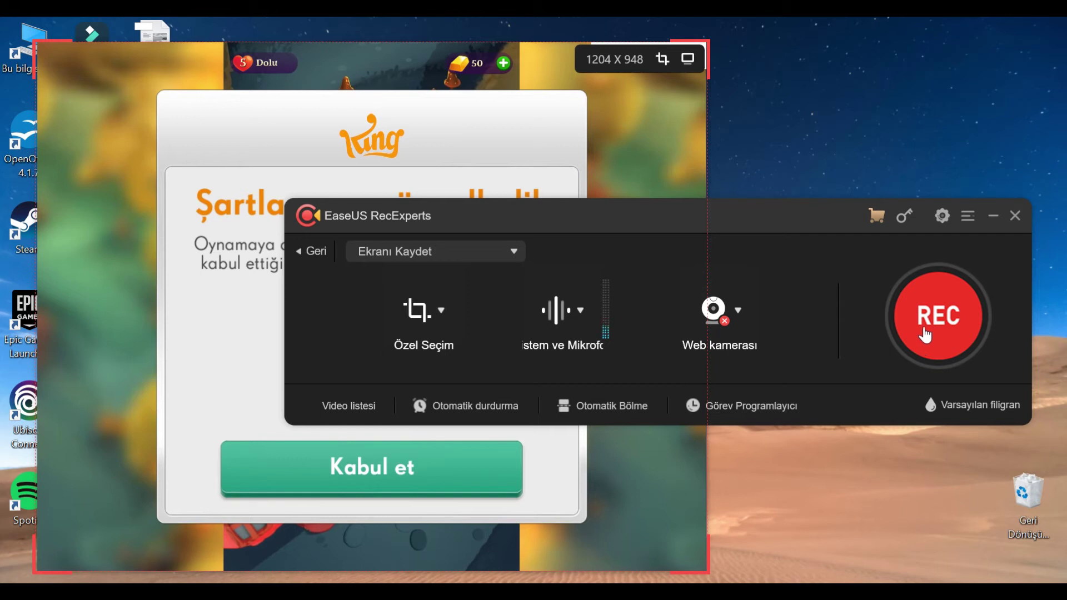
pyautogui.click(925, 333)
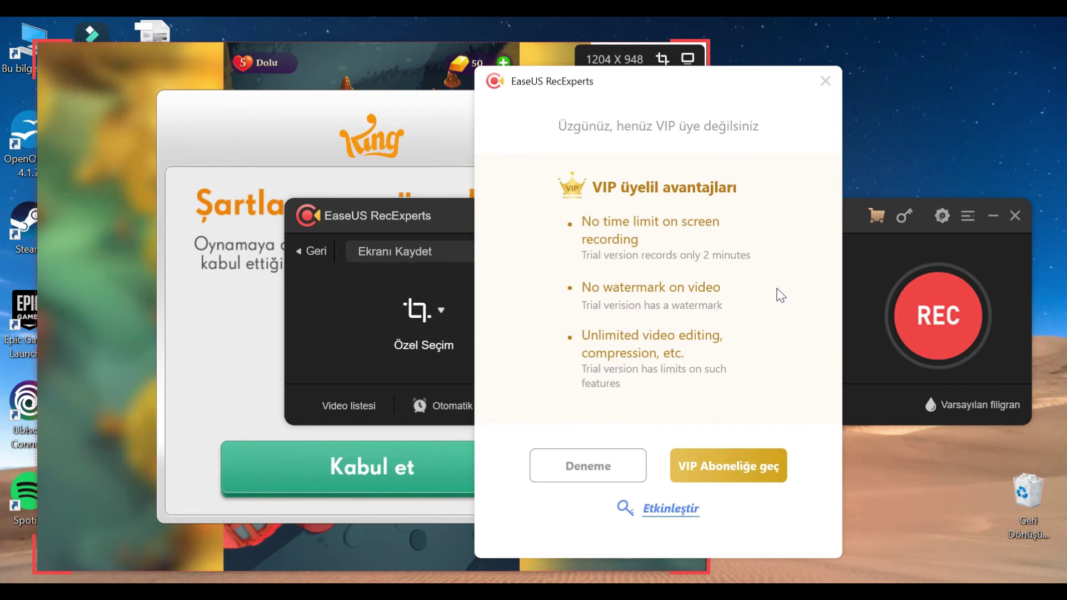
pyautogui.click(608, 457)
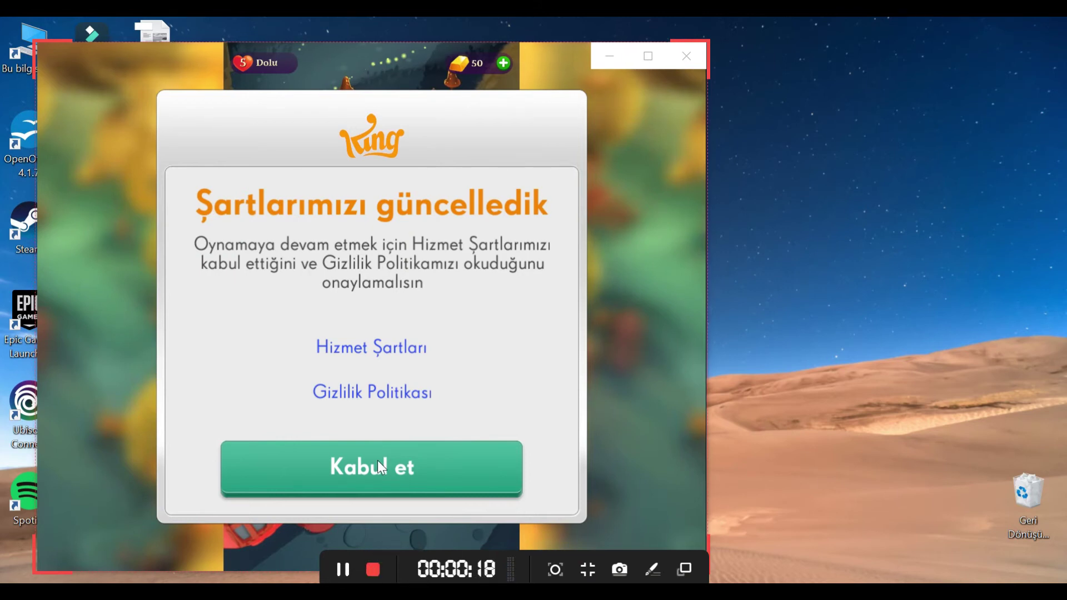
# Accept the game's updated terms and capture a screenshot of the recorded area during recording
pyautogui.click(378, 462)
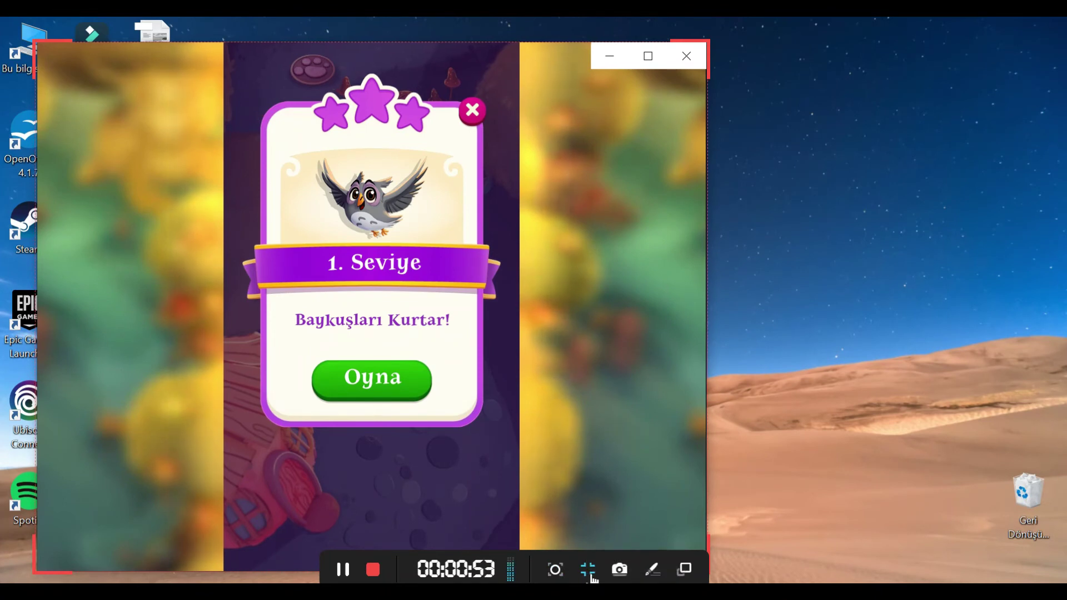
pyautogui.click(621, 572)
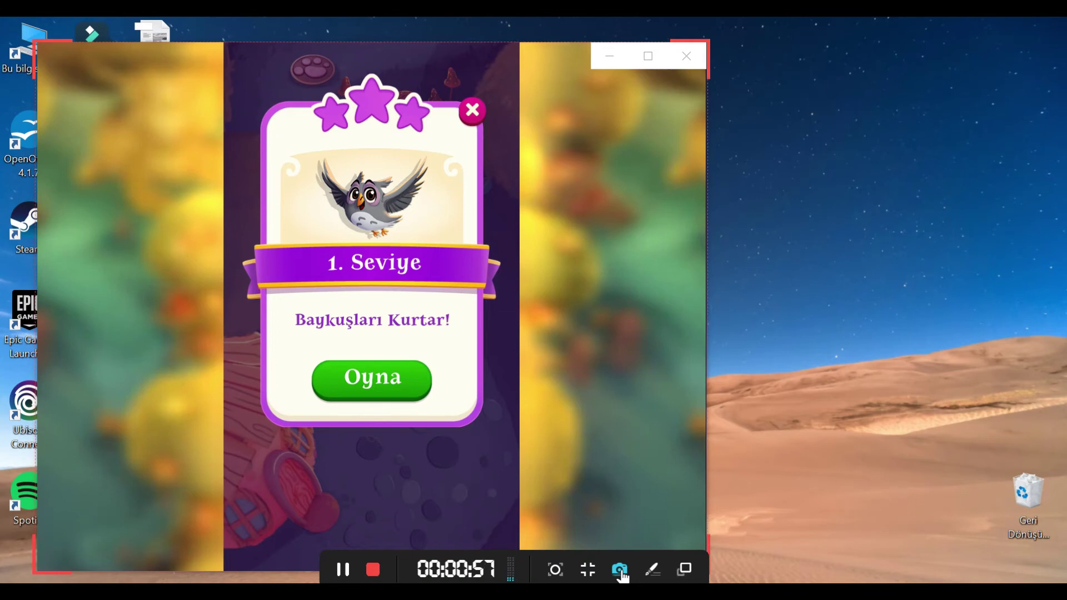
pyautogui.click(590, 576)
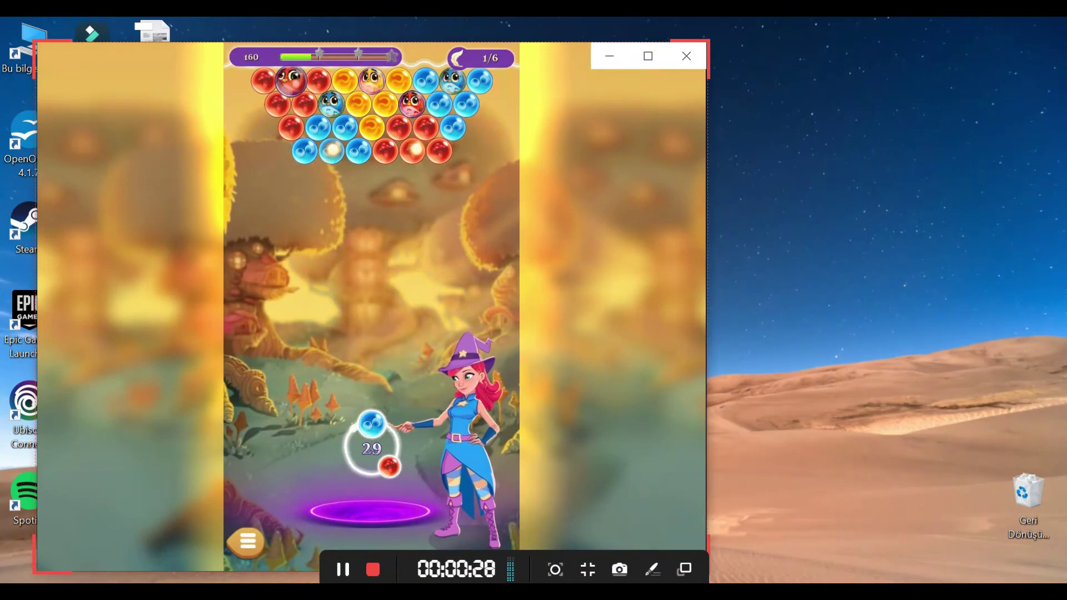
# Draw an ellipse annotation across the middle of the game scene and stop the recording
pyautogui.click(653, 570)
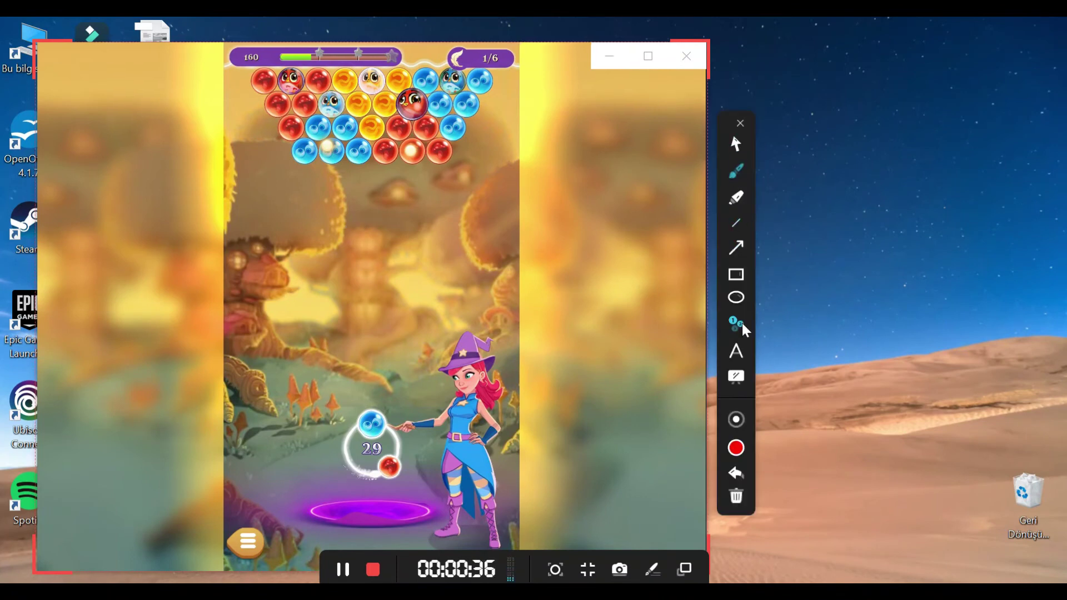
pyautogui.click(736, 298)
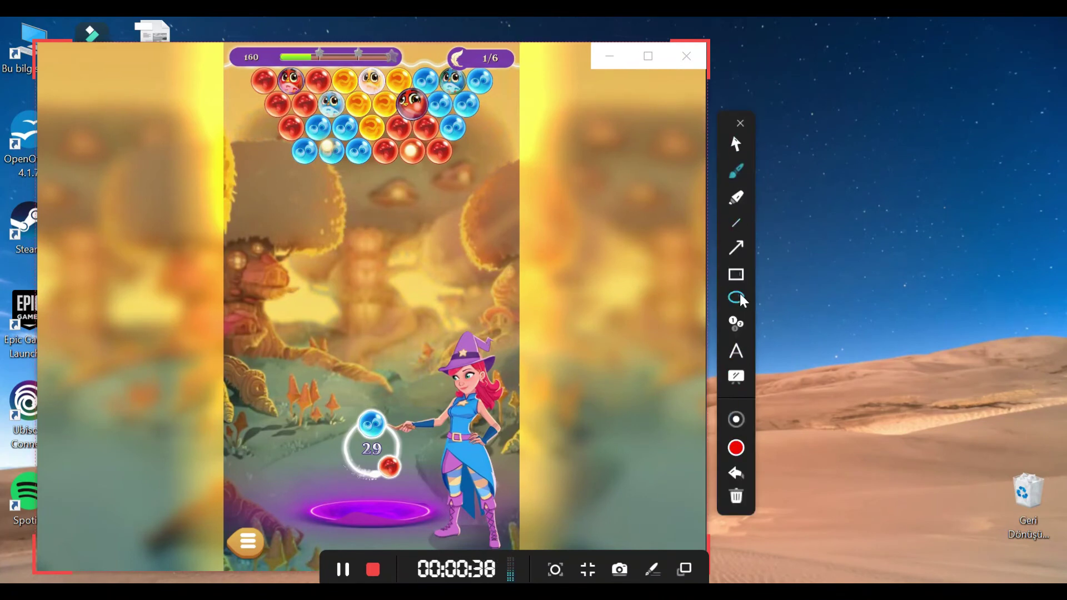
pyautogui.moveTo(370, 227)
pyautogui.mouseDown()
pyautogui.moveTo(384, 290)
pyautogui.moveTo(499, 351)
pyautogui.moveTo(522, 440)
pyautogui.moveTo(549, 465)
pyautogui.mouseUp()
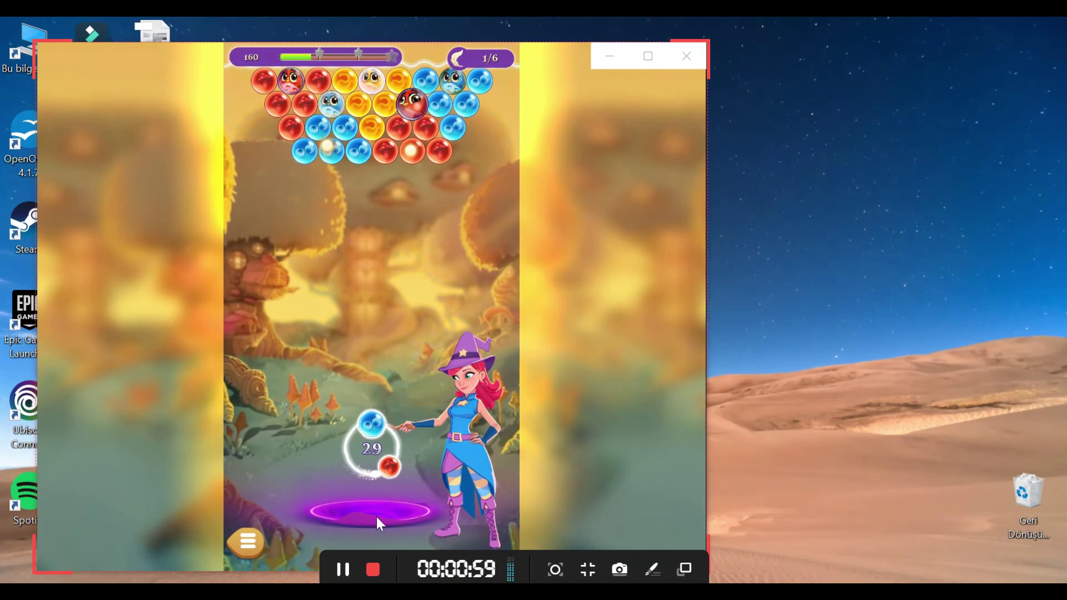
pyautogui.click(372, 569)
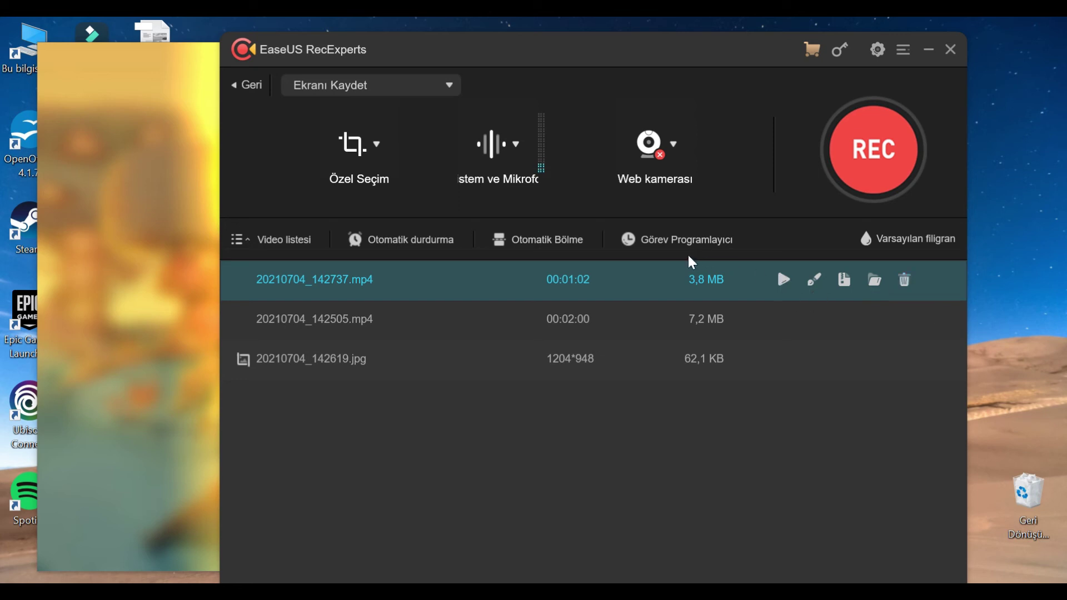
# Play back the recording 20210704_142737.mp4, and close the video player and the game window
pyautogui.click(784, 282)
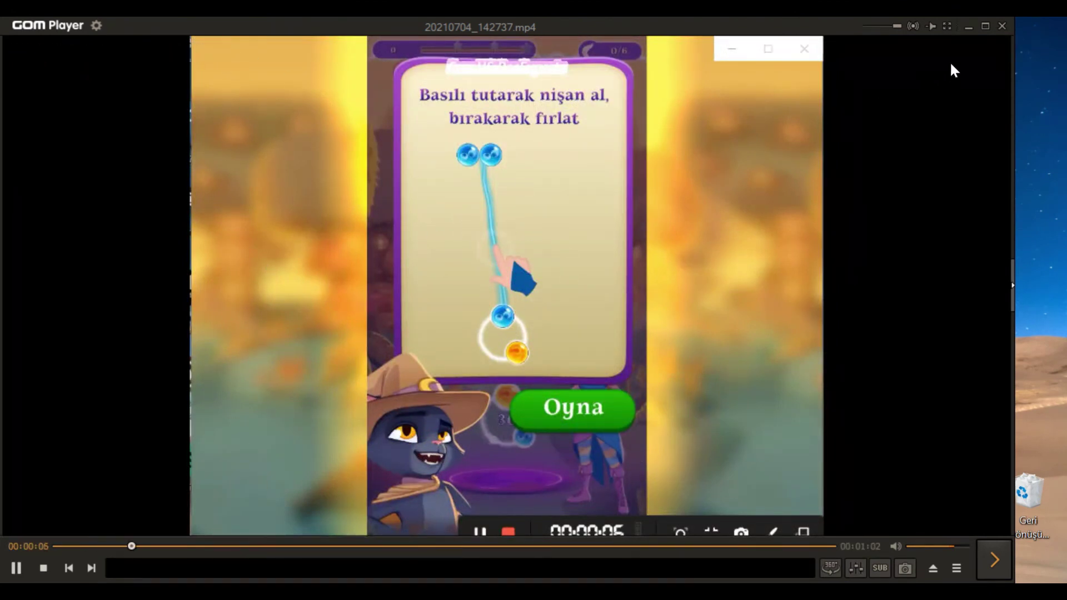
pyautogui.click(1003, 25)
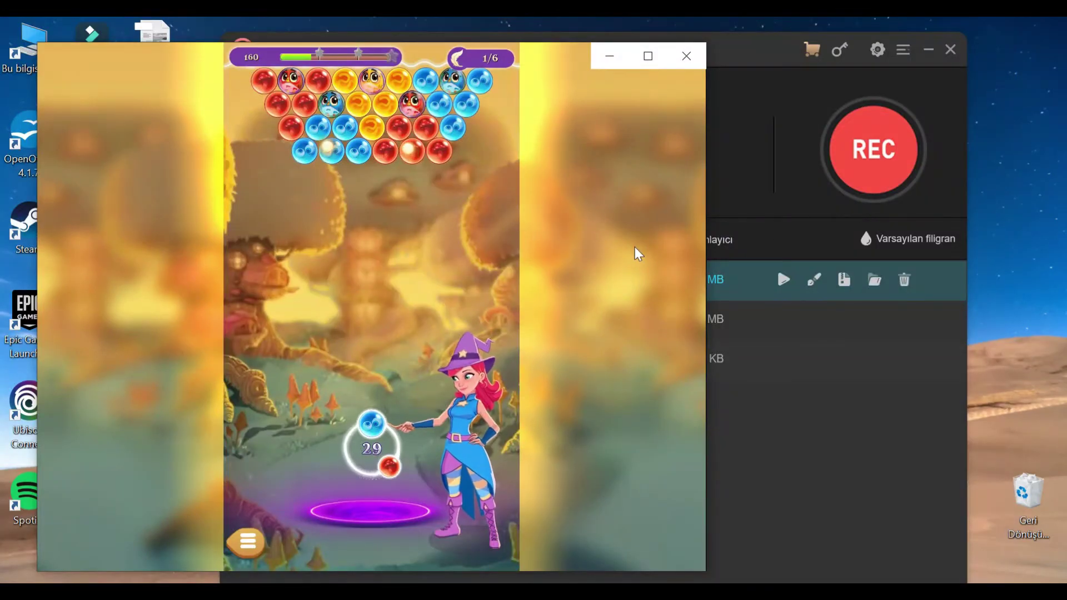
pyautogui.click(681, 57)
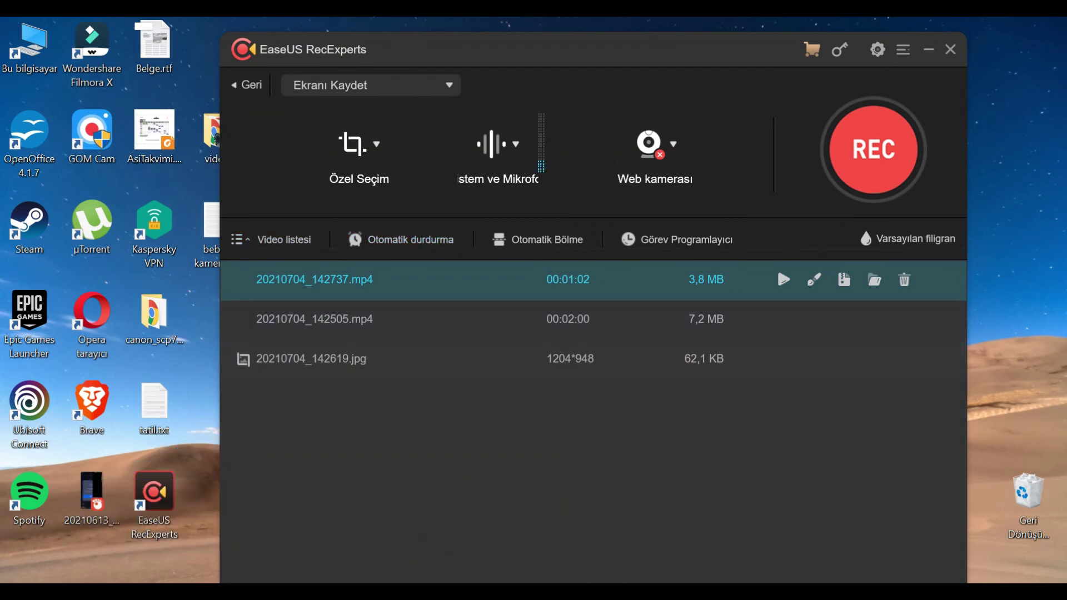
# Examine the automatic stop and automatic split options for recordings, and close both dialogs without applying changes
pyautogui.click(402, 248)
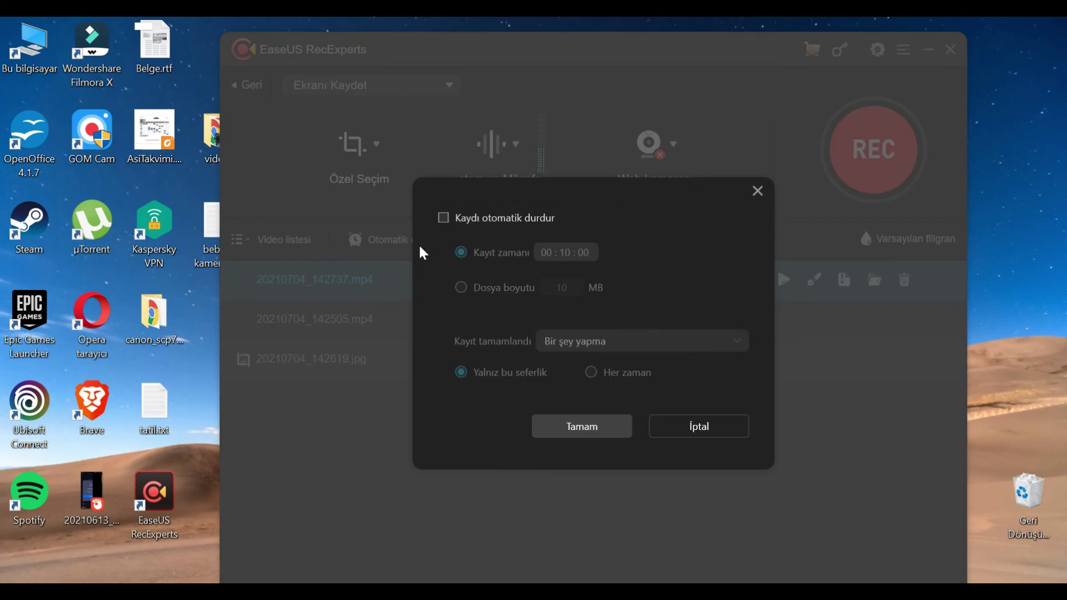
pyautogui.click(444, 219)
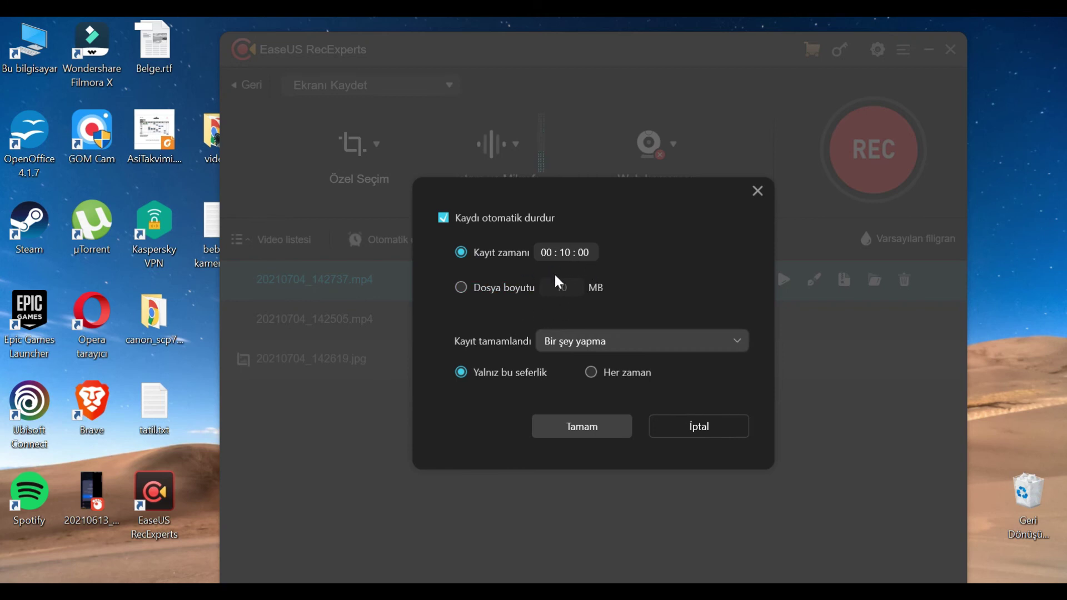
pyautogui.click(513, 291)
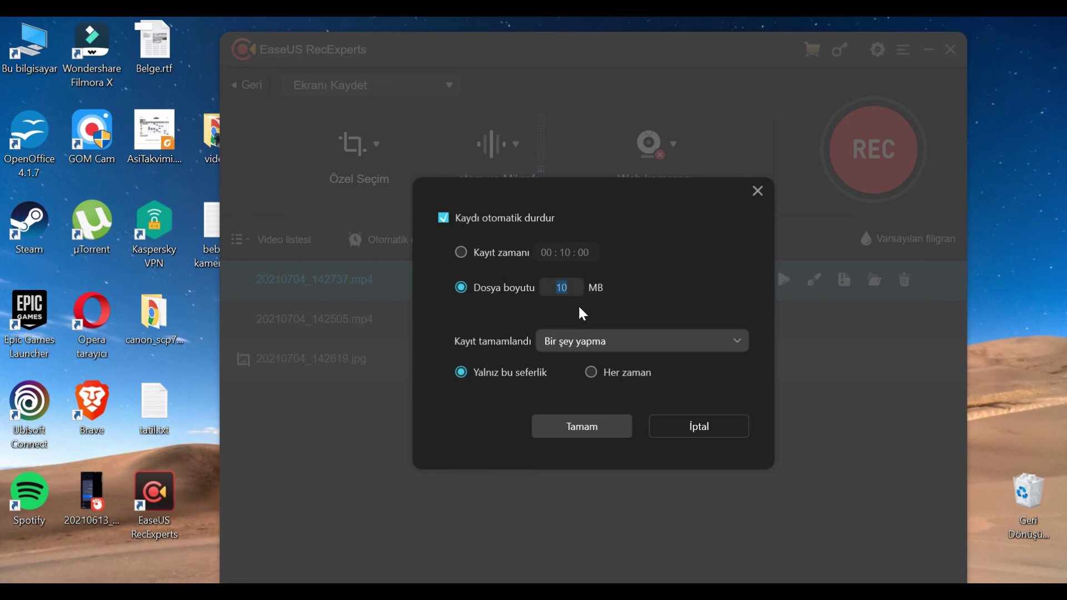
pyautogui.click(534, 225)
pyautogui.click(755, 192)
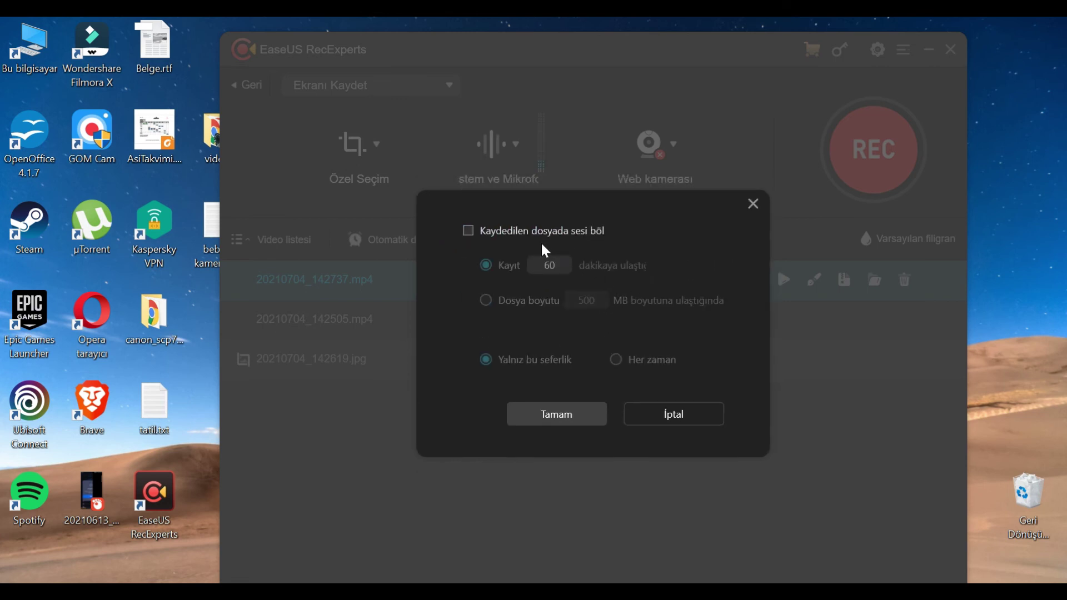
pyautogui.click(549, 232)
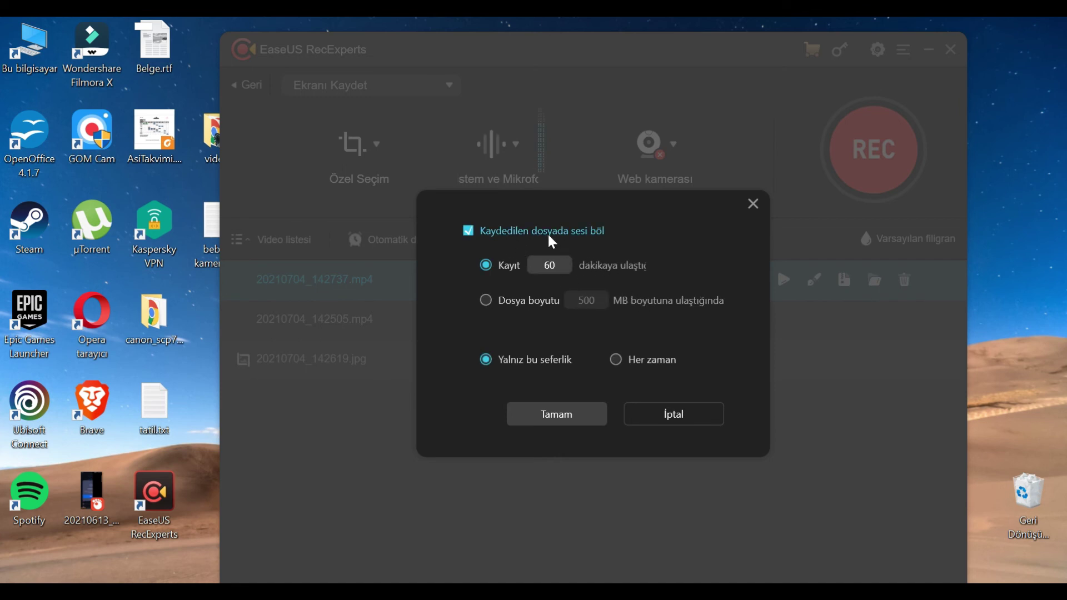
pyautogui.click(664, 414)
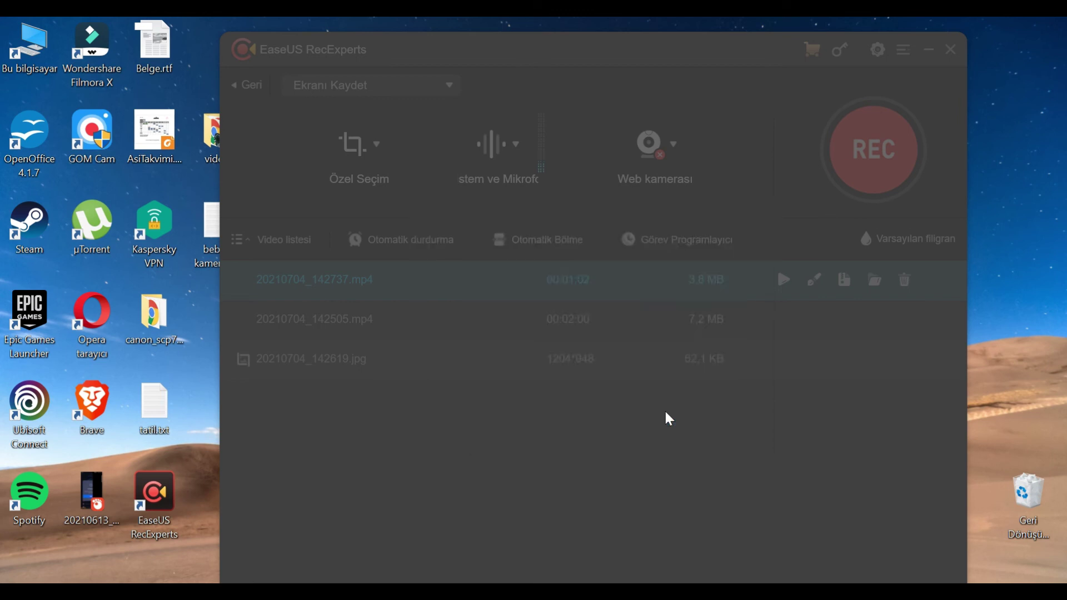
# Examine the new-task form in the Görev Programlayıcı, cancel it and close the scheduler
pyautogui.click(700, 240)
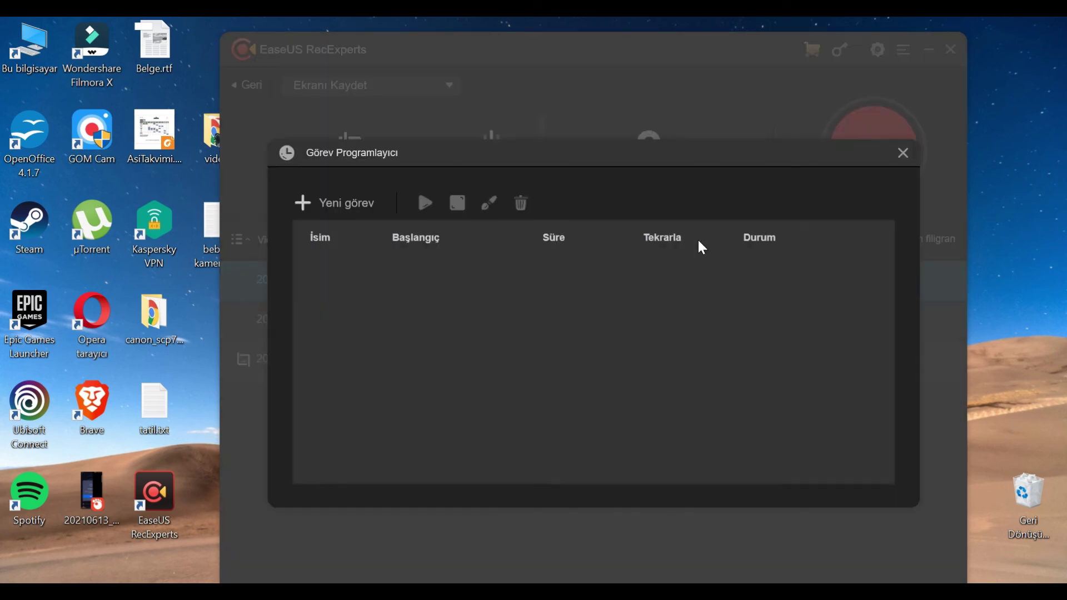
pyautogui.click(345, 208)
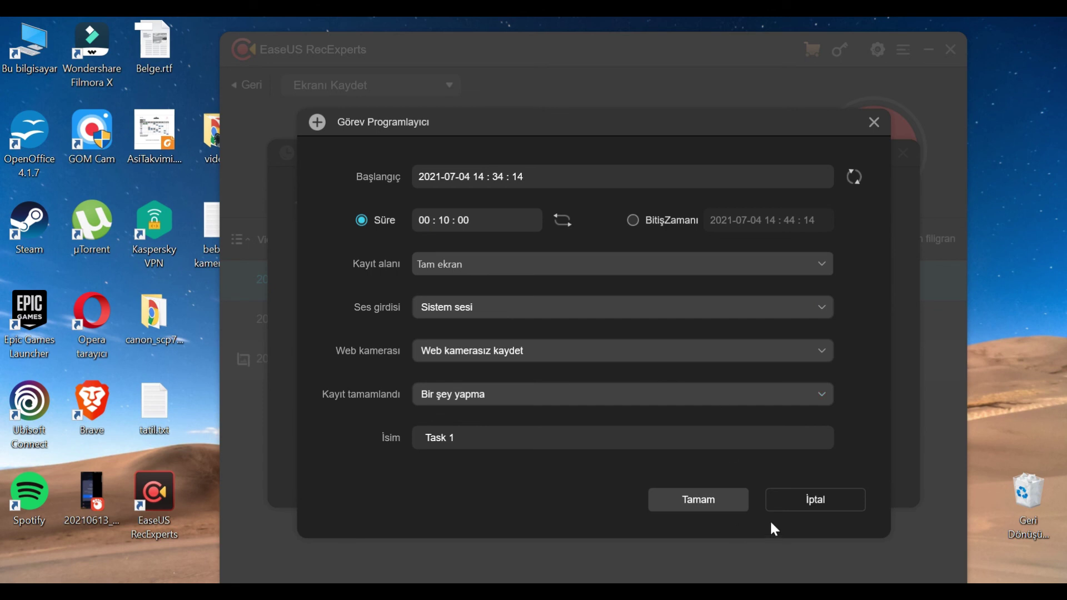
pyautogui.click(829, 496)
pyautogui.click(901, 156)
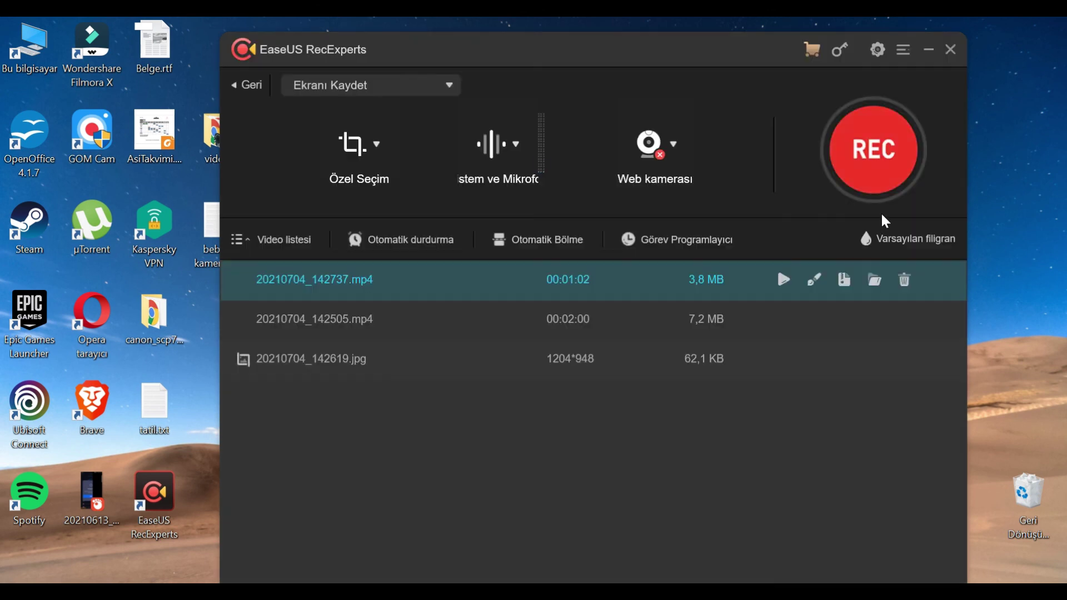
# Preview the default photo watermark option, choose the default text watermark with the content "webdebu", and close the watermark dialog
pyautogui.click(904, 240)
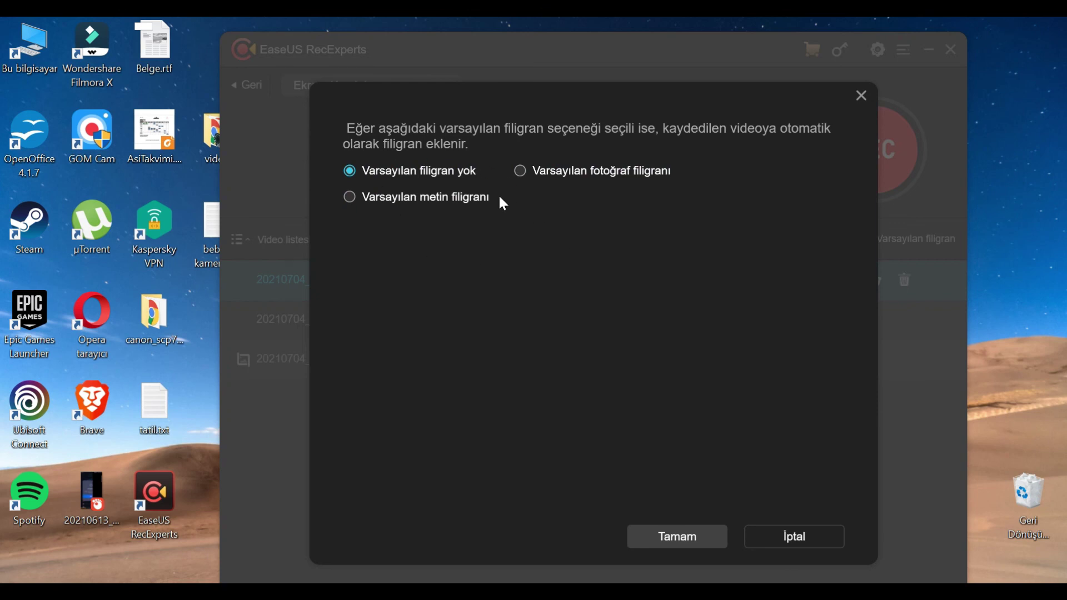
pyautogui.click(551, 173)
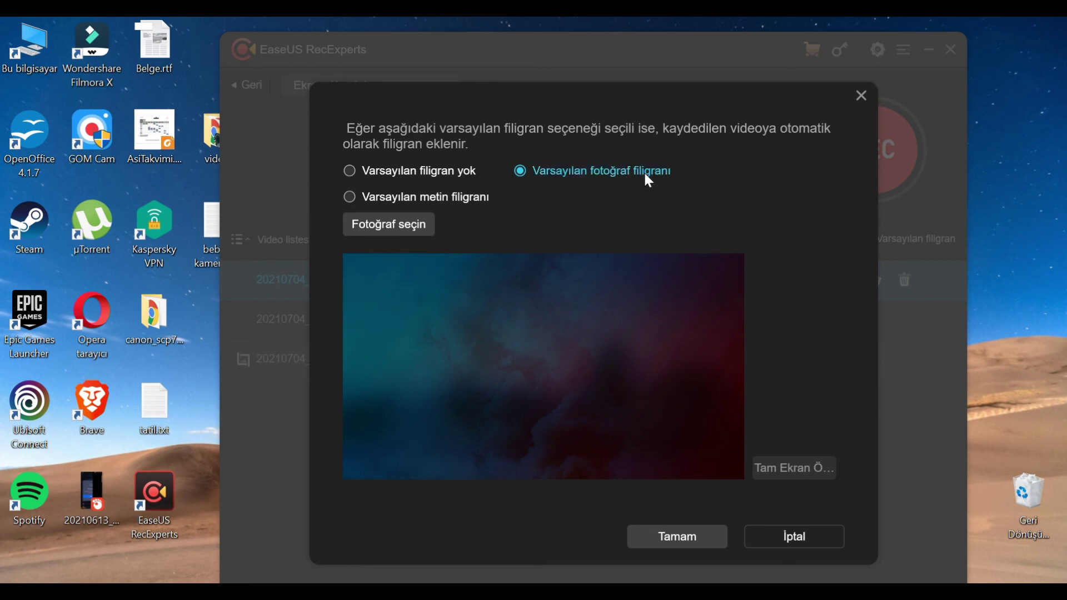
pyautogui.click(421, 196)
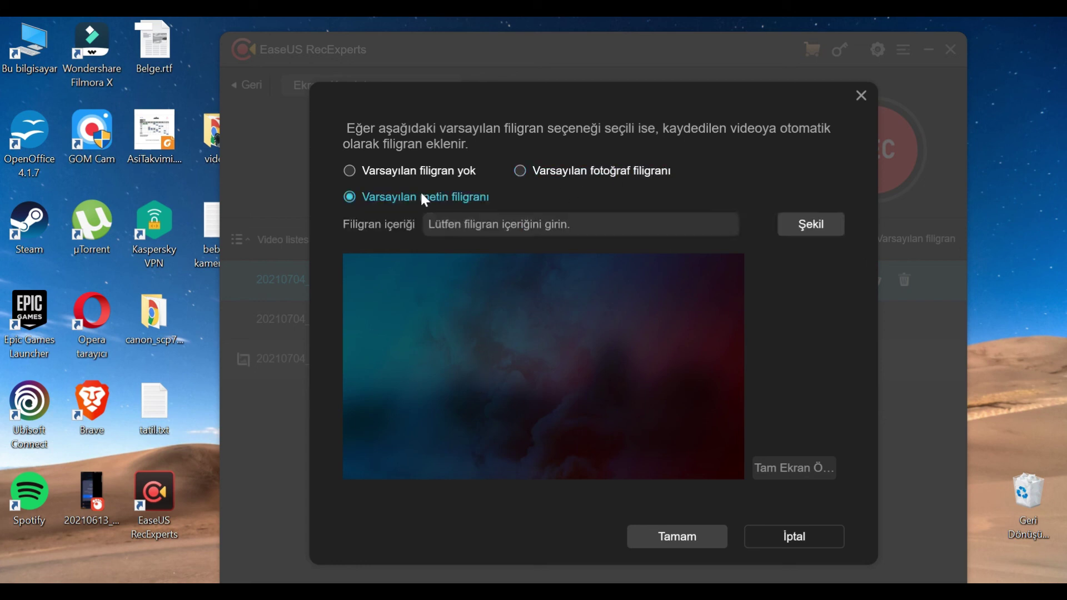
pyautogui.write('we')
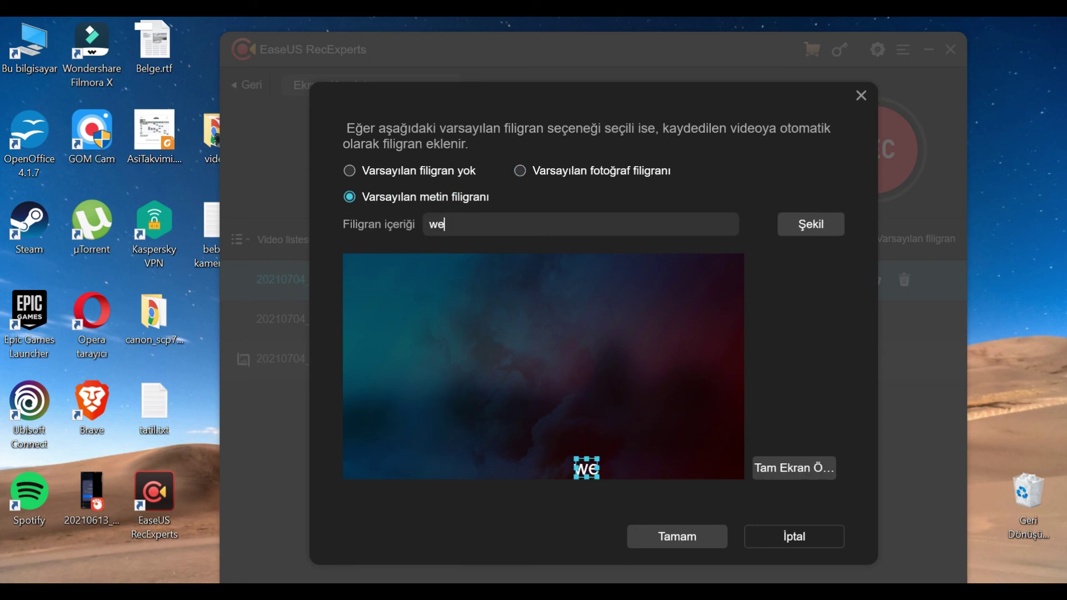
pyautogui.write('bdebu')
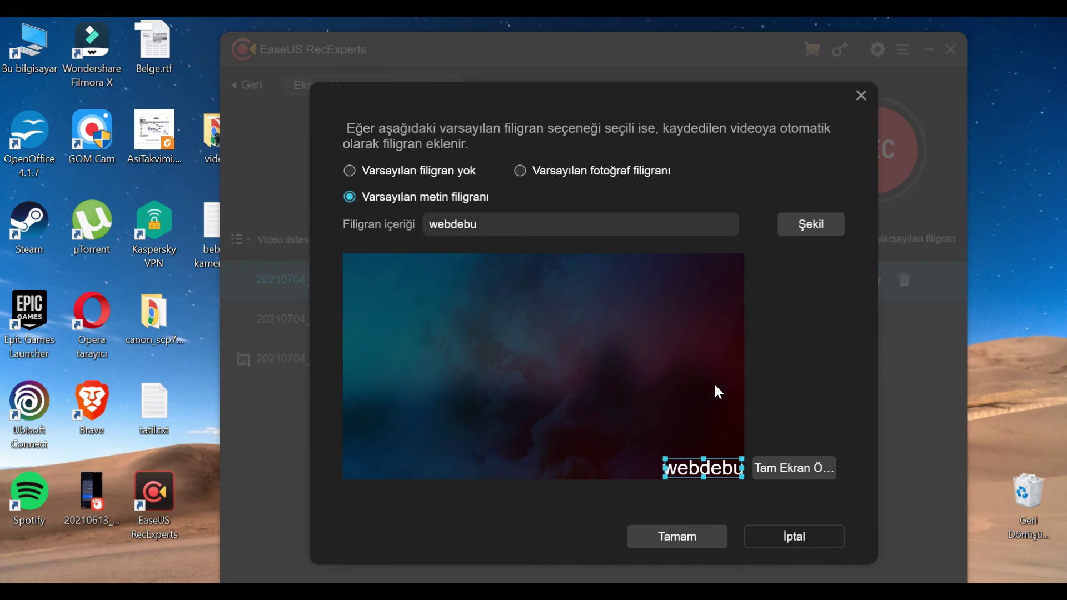
pyautogui.press('Return')
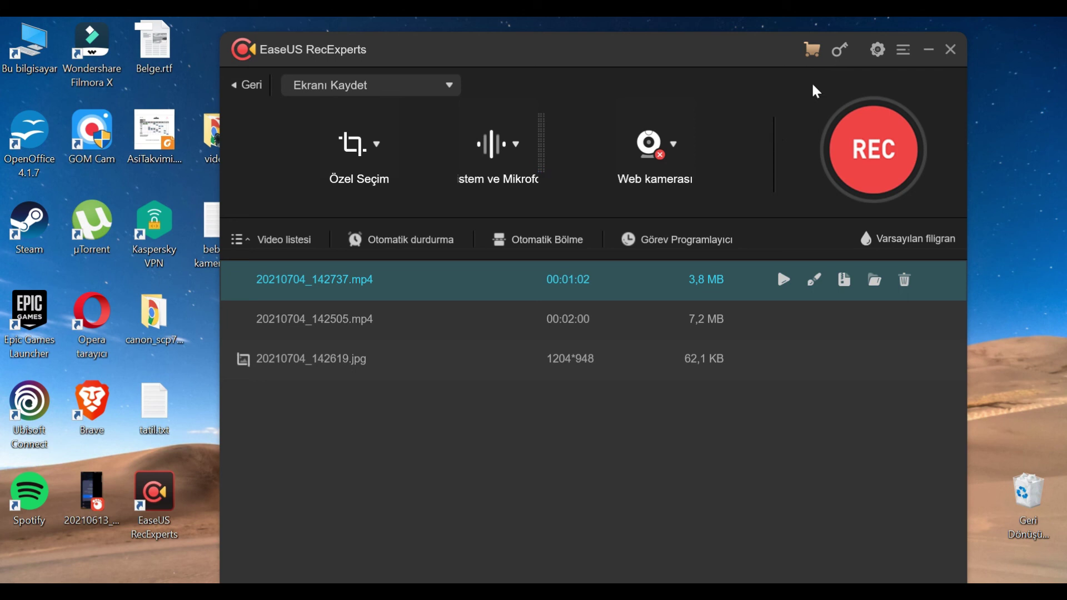
# View the activation code dialog, close it and open the RecExperts online purchase page
pyautogui.click(839, 50)
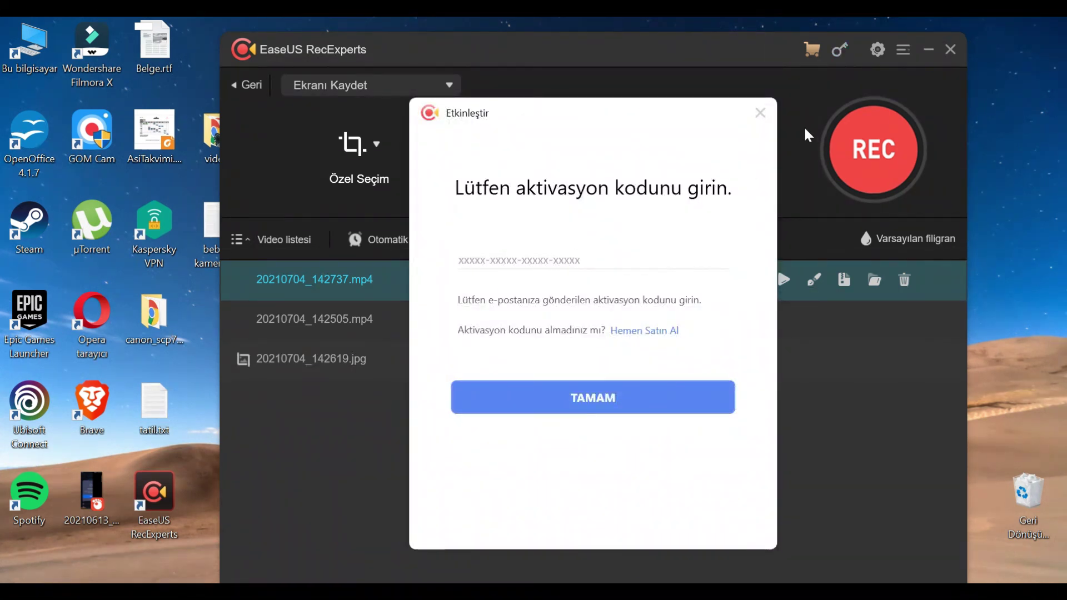
pyautogui.click(761, 115)
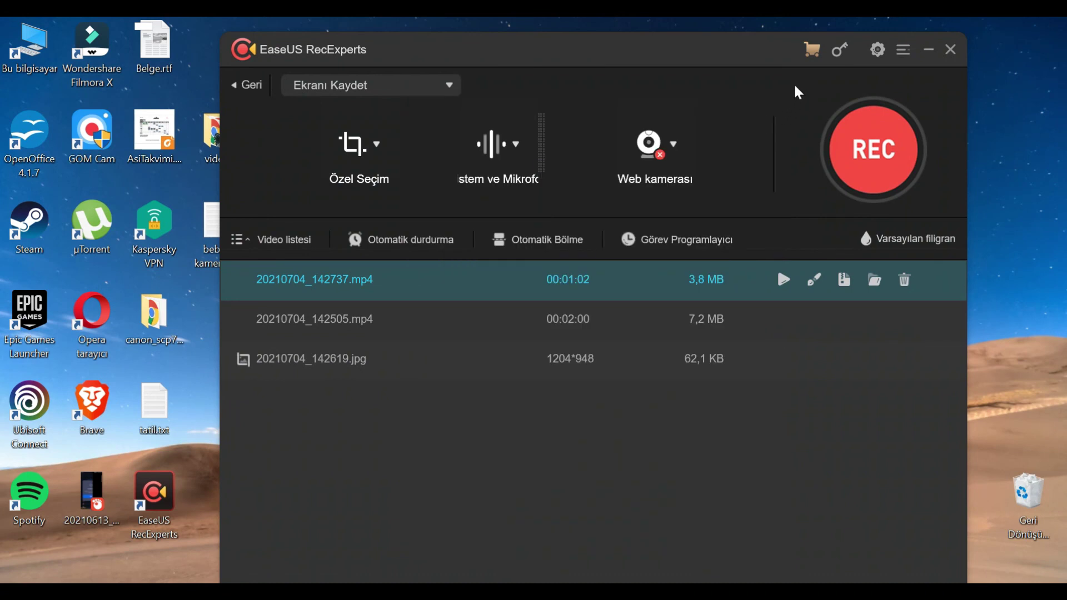
pyautogui.click(813, 59)
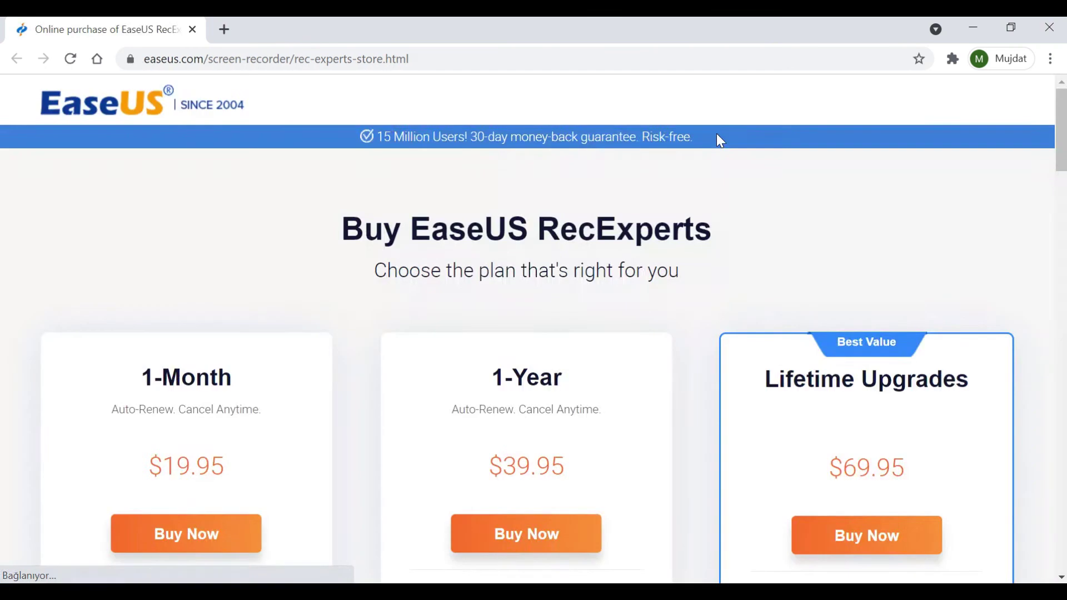